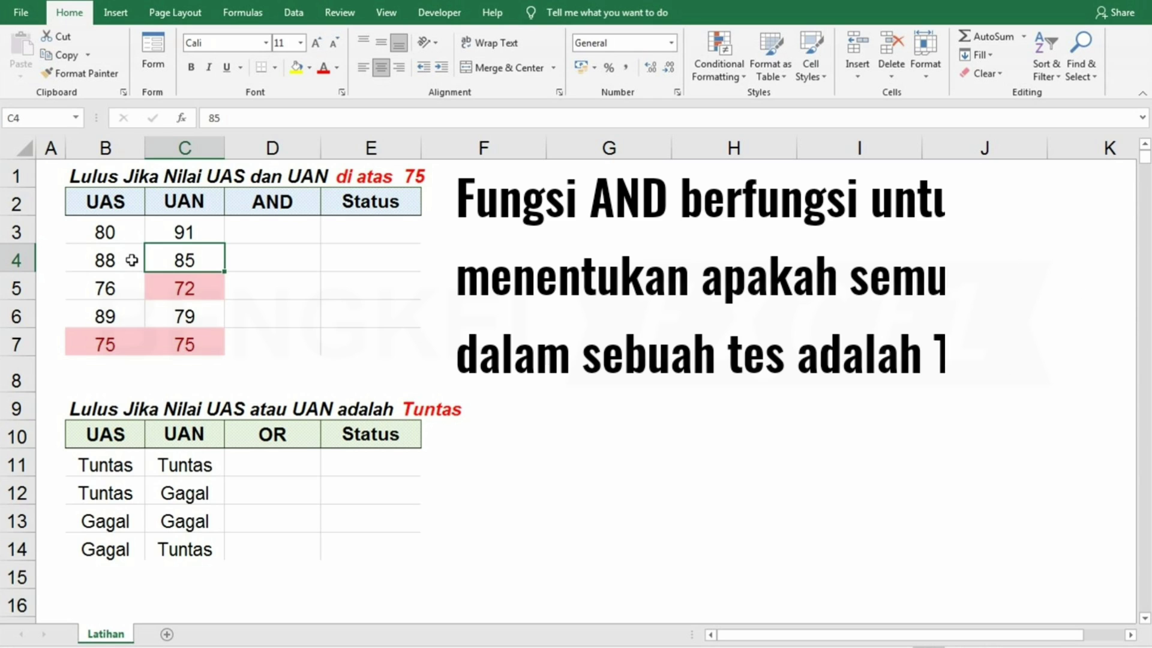
left_click(167, 293)
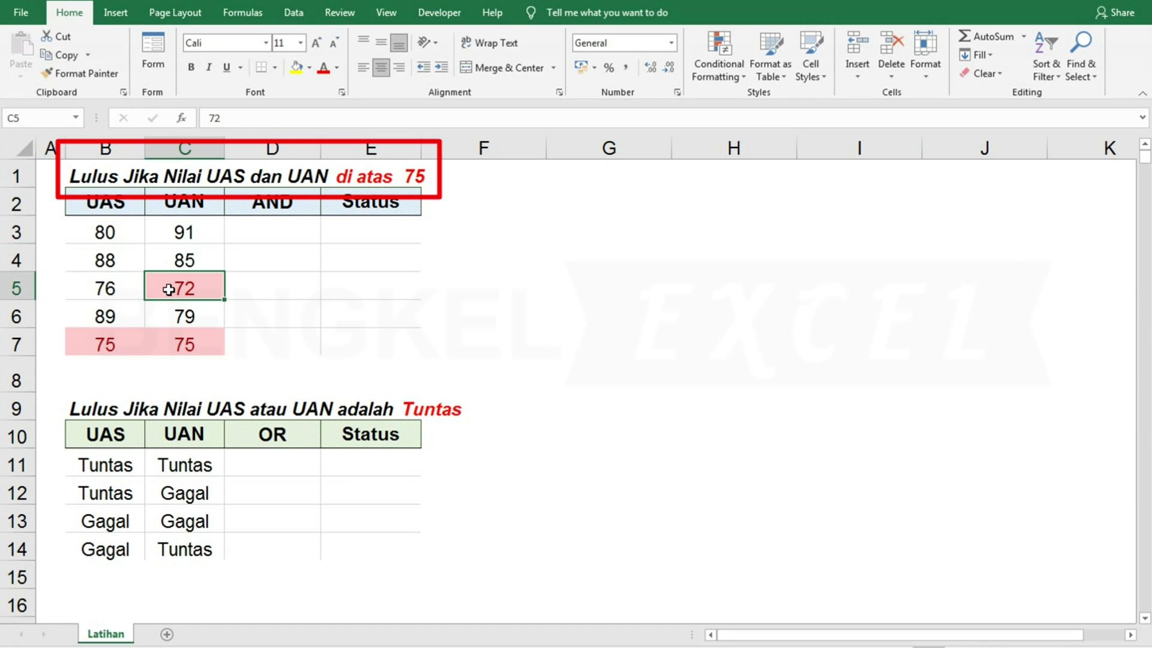
left_click(354, 178)
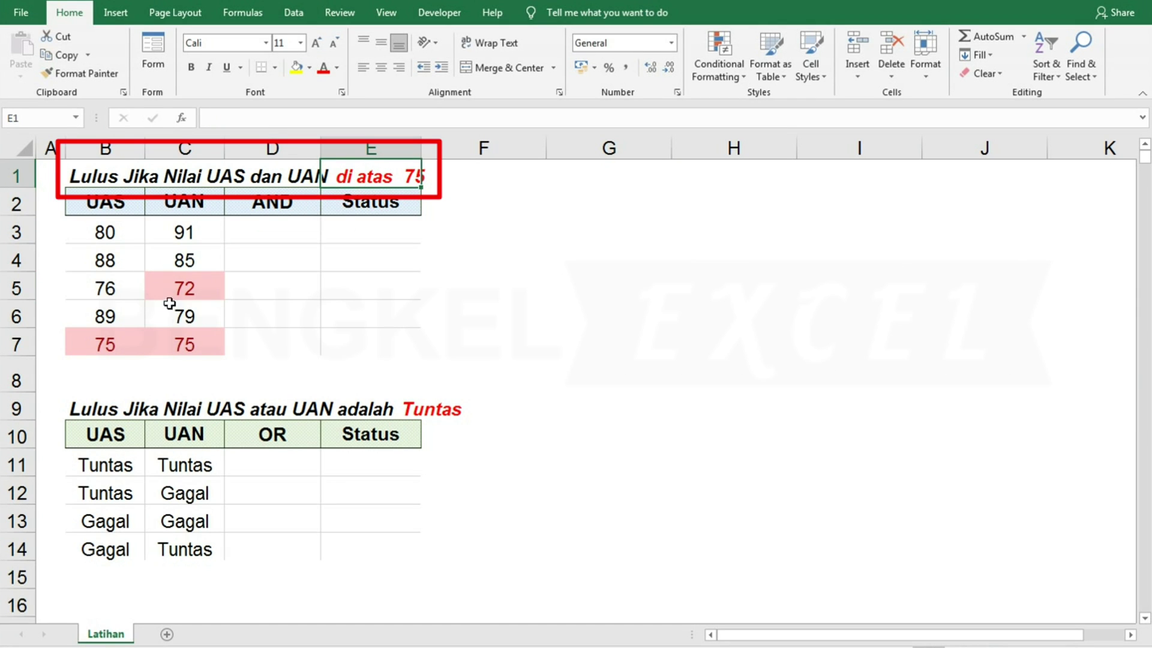
left_click(127, 339)
left_click(172, 341)
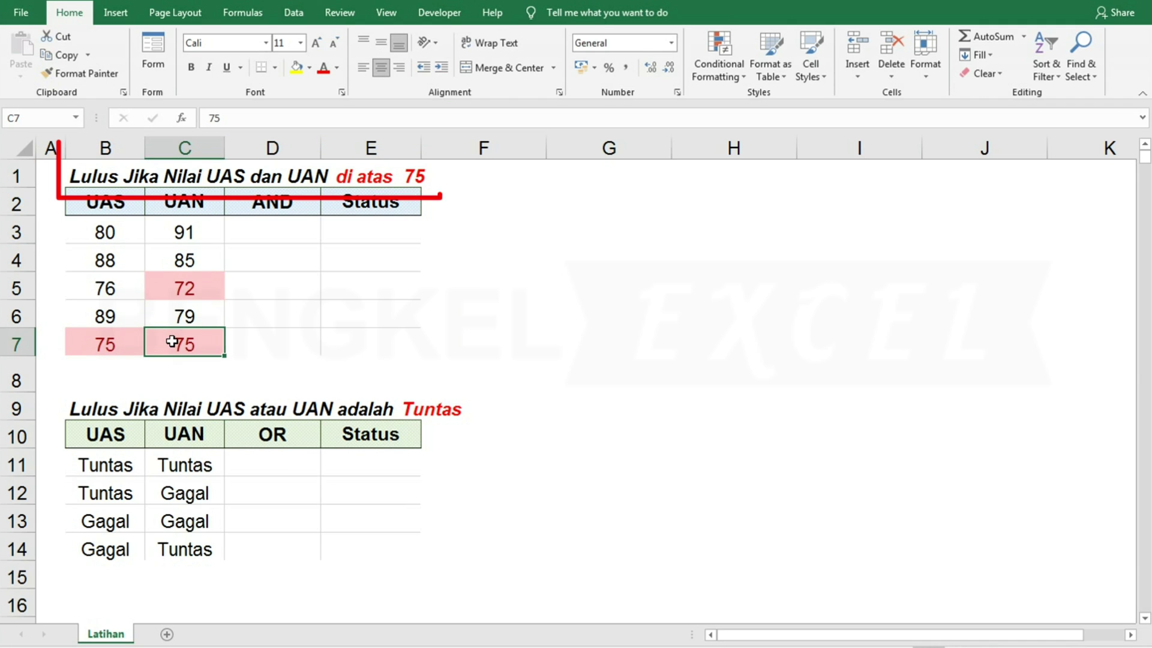
- Enter the formula =AND(B3>75;C3>75) in cell D3 to test whether both the UAS and UAN scores exceed 75
left_click(276, 231)
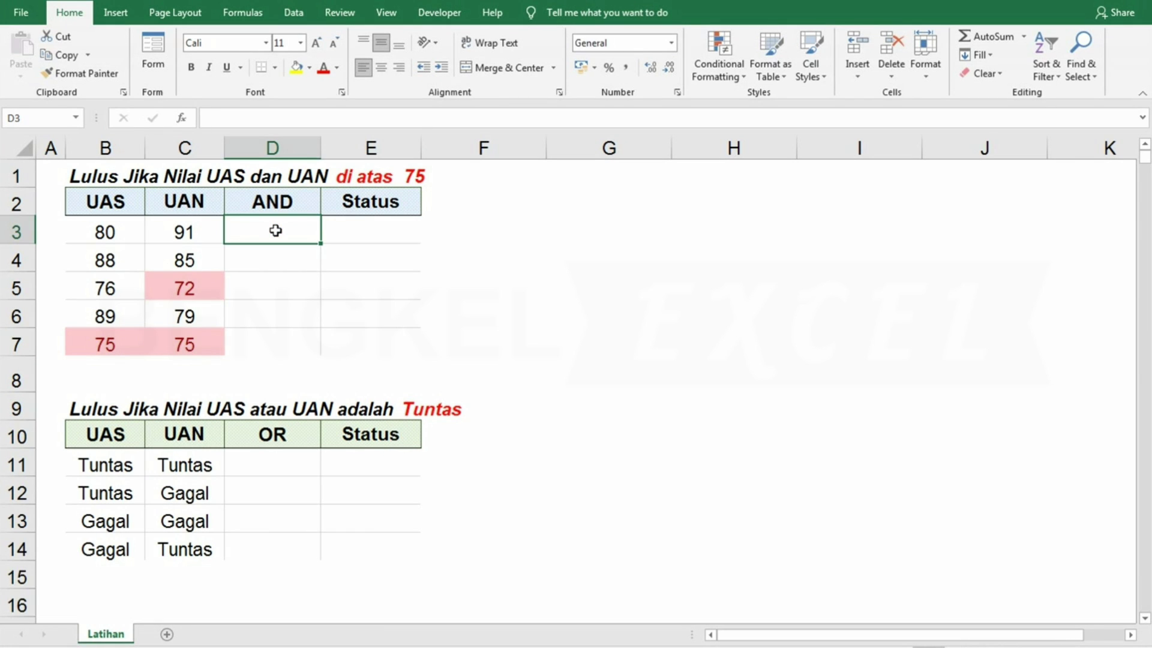
type("=")
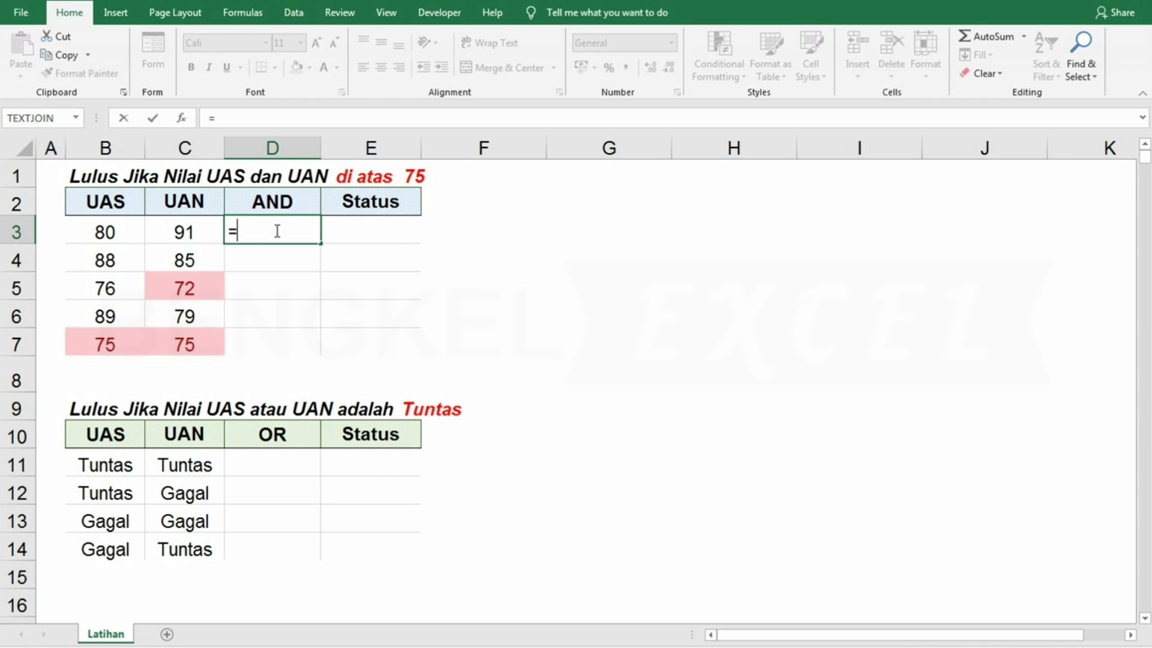
type("AND(")
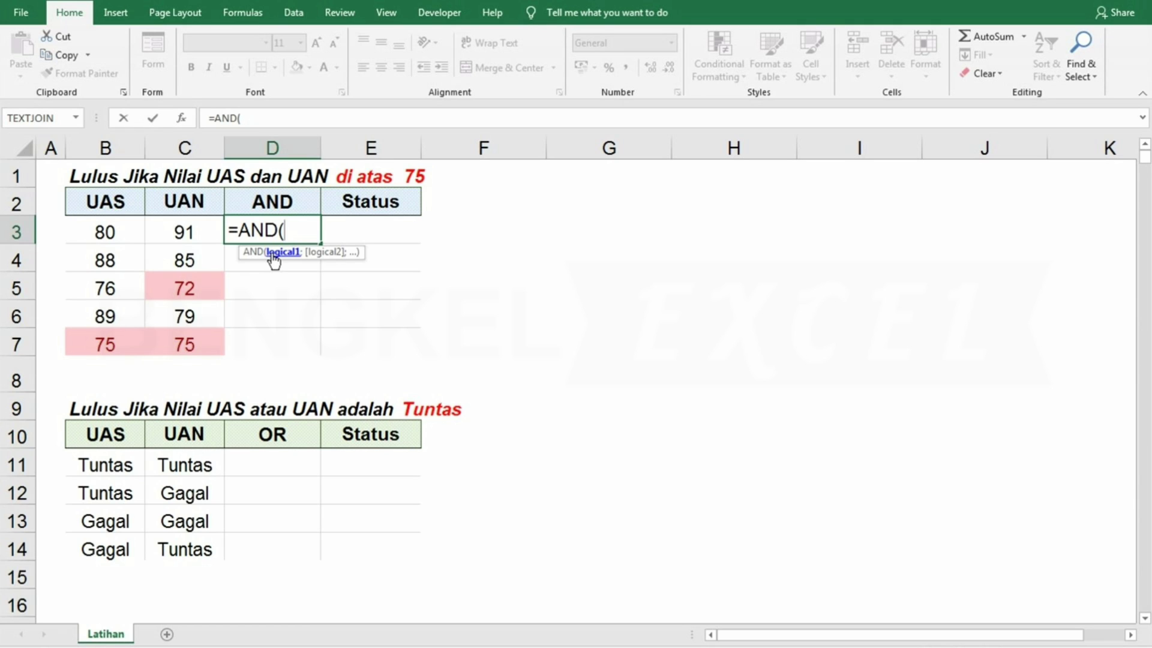
left_click(96, 232)
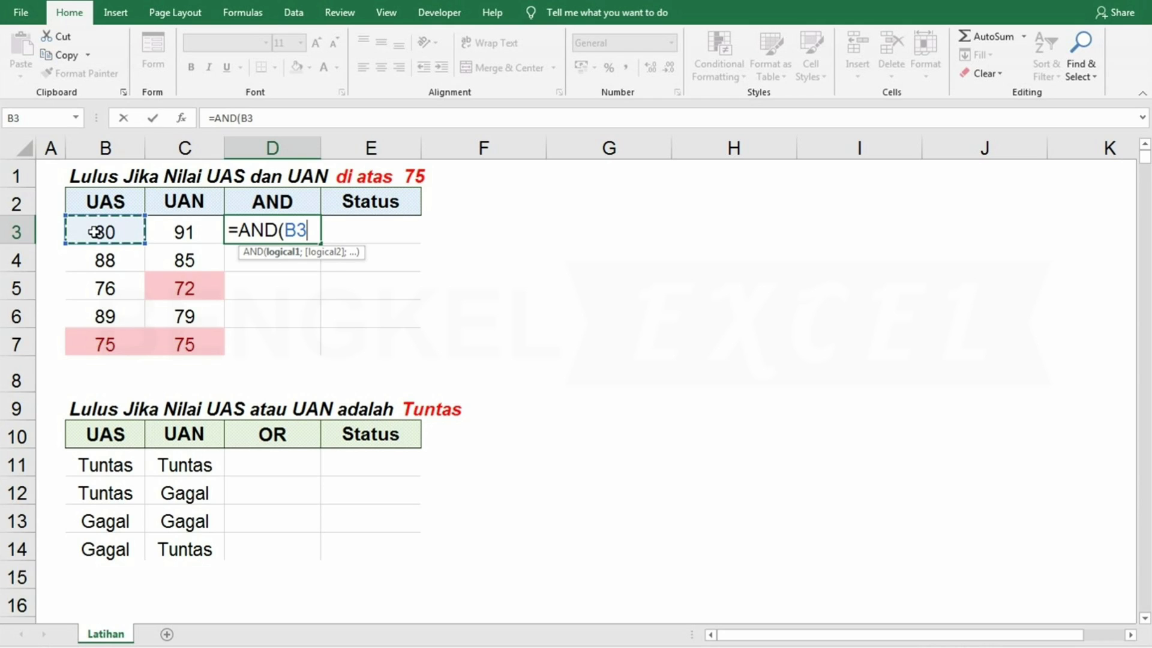
type(">75")
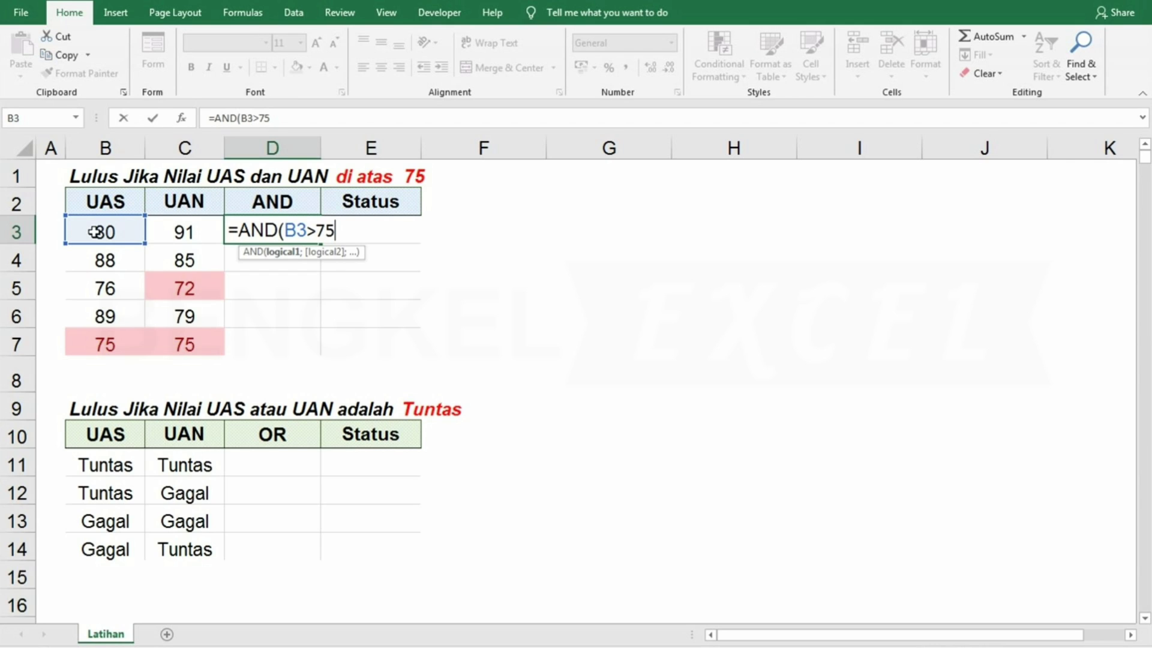
type(";")
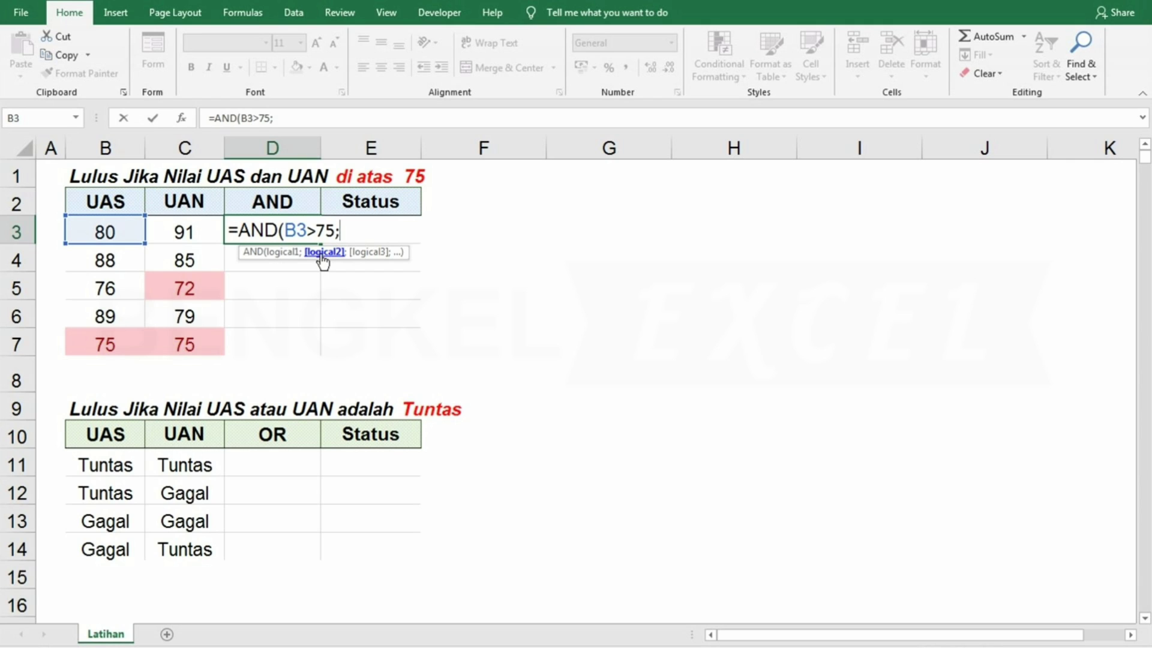
left_click(187, 231)
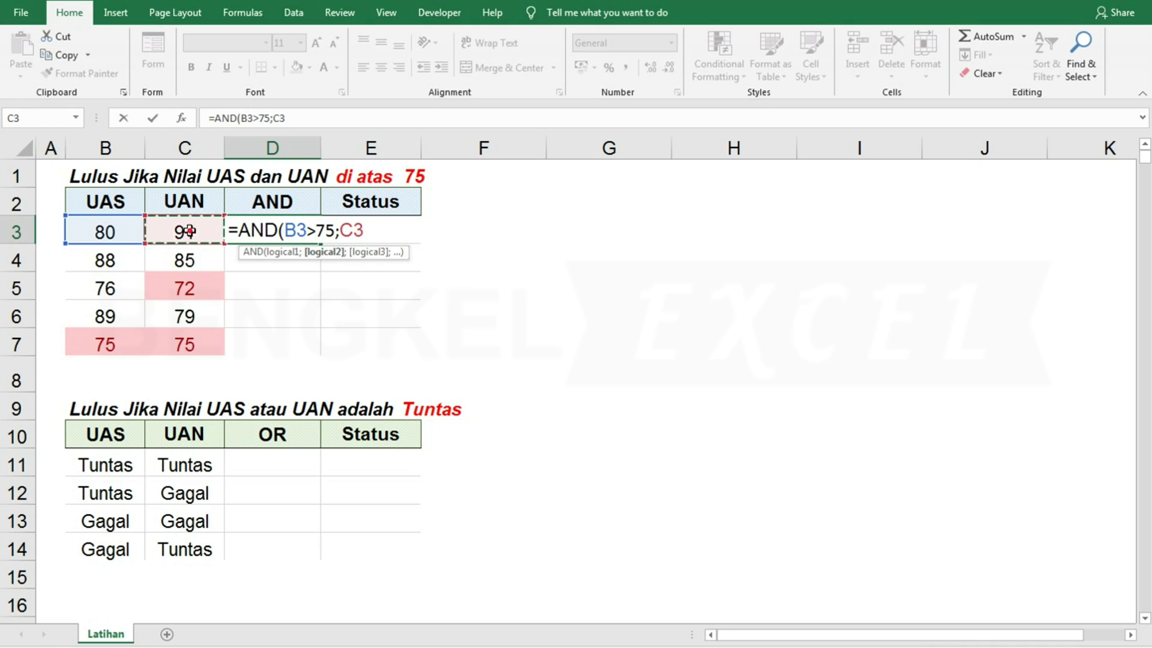
type(">7")
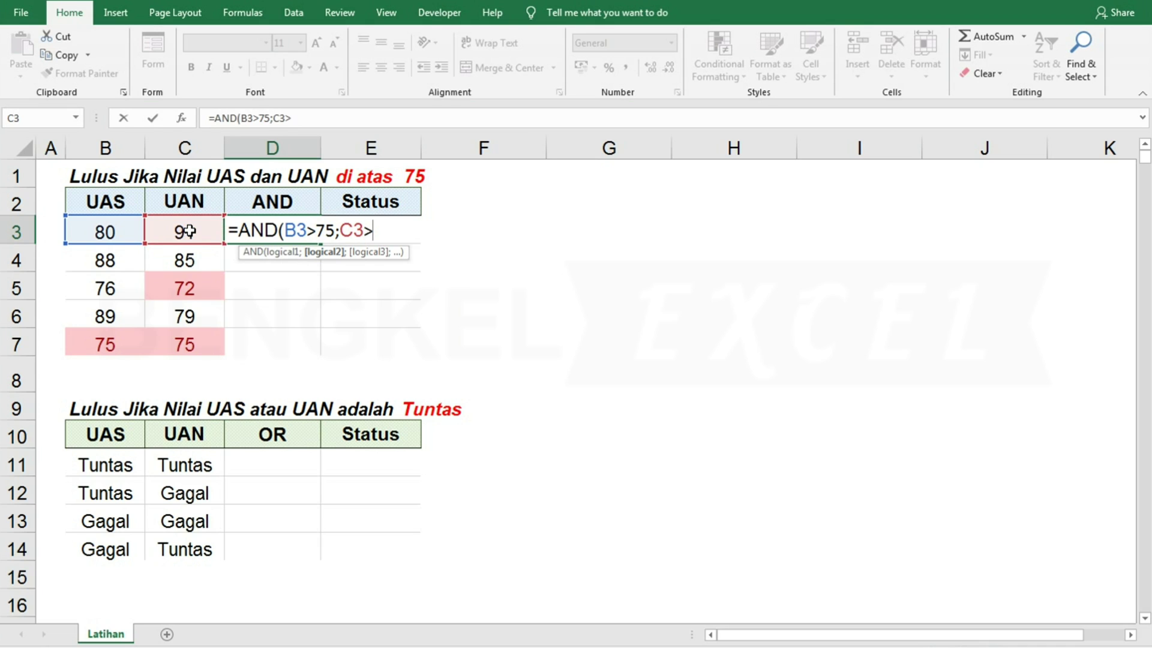
type("5)")
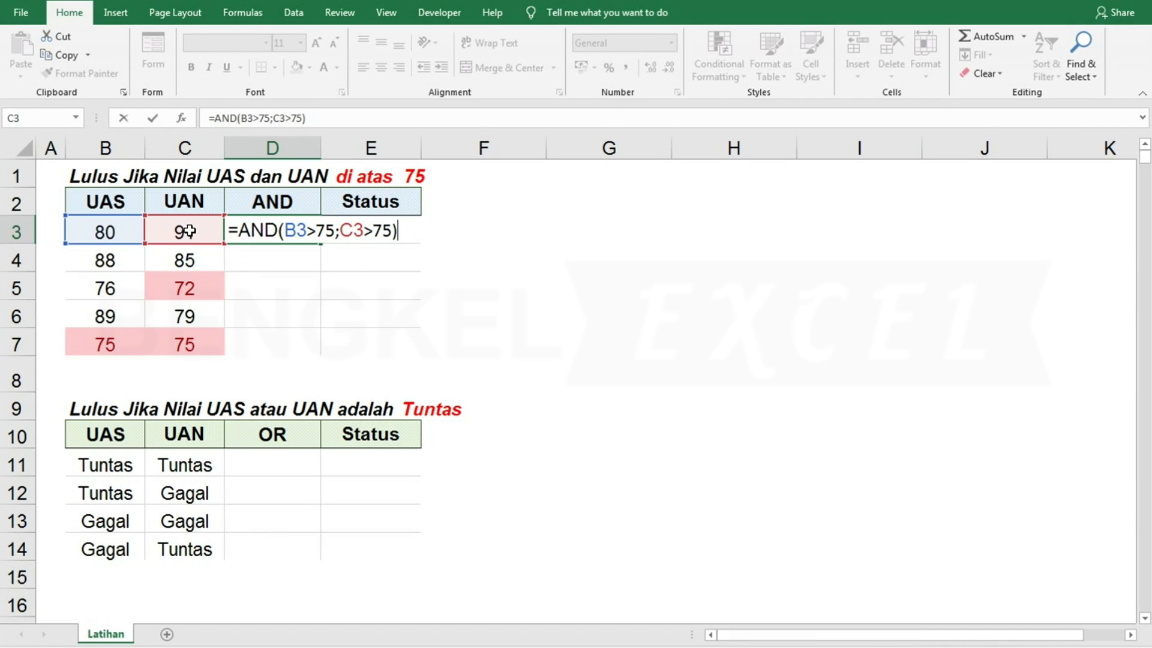
key("Return")
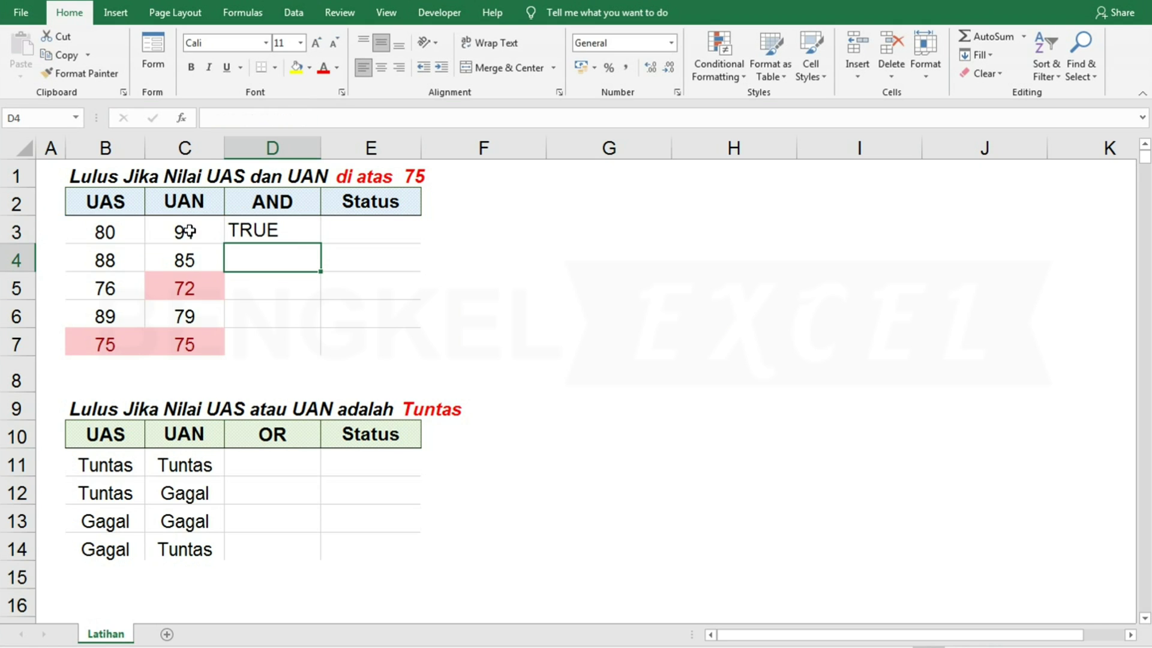
- Fill the AND formula from D3 down through D7 for the remaining score rows
left_click(233, 226)
left_click(99, 232)
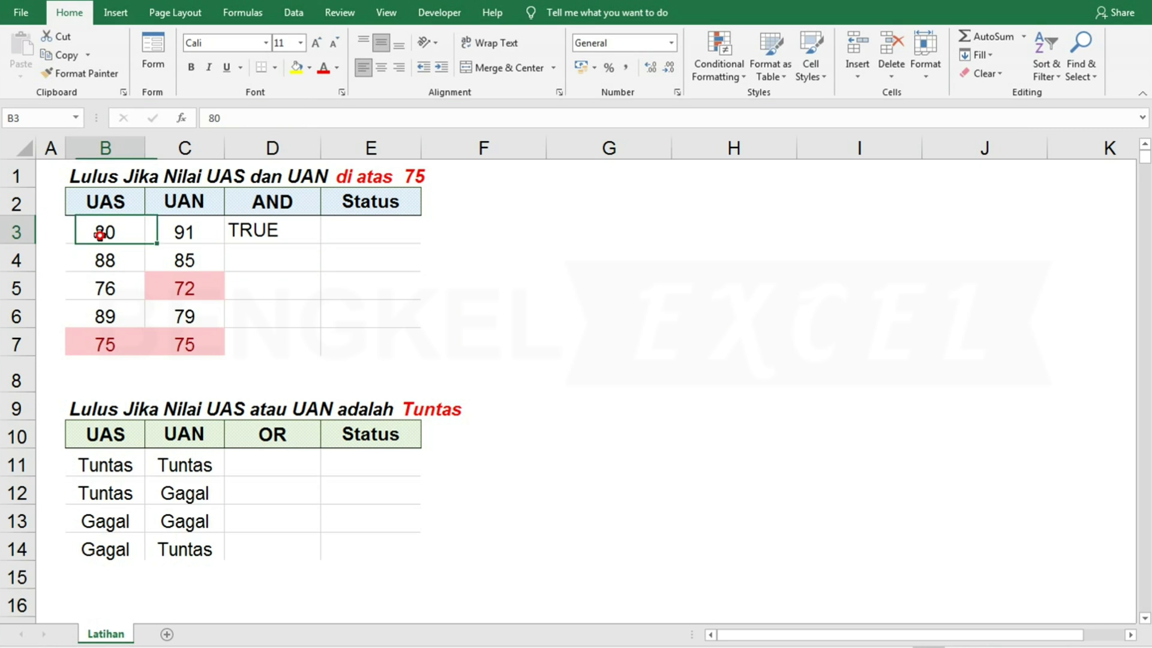
left_click(163, 234)
left_click(290, 228)
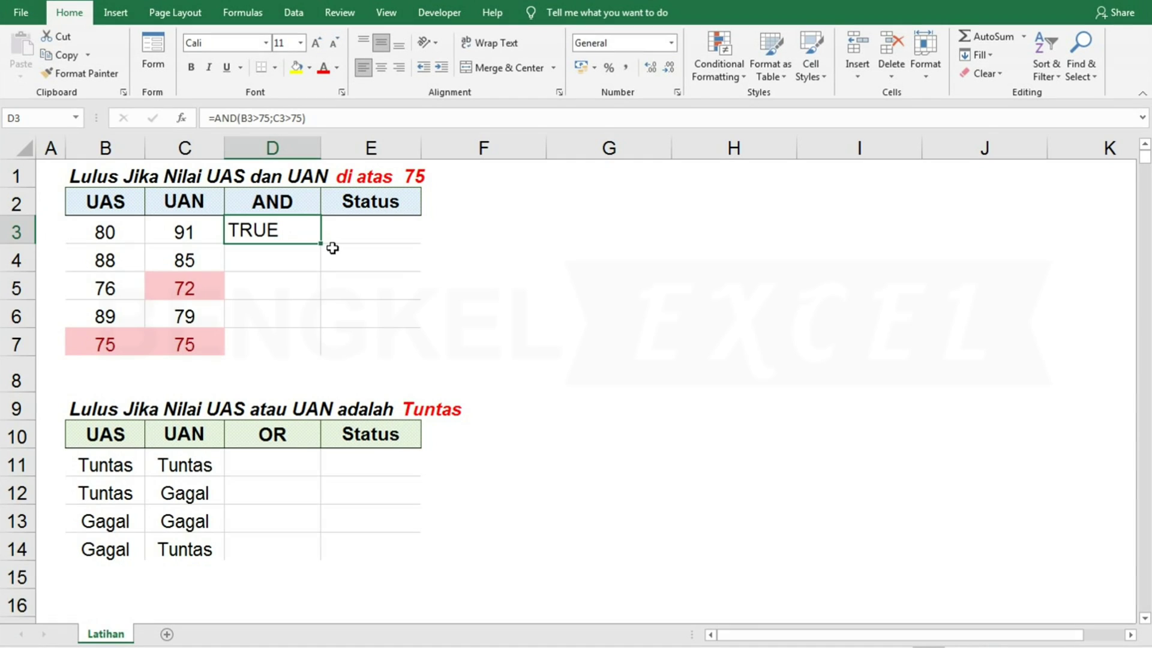
double_click(320, 243)
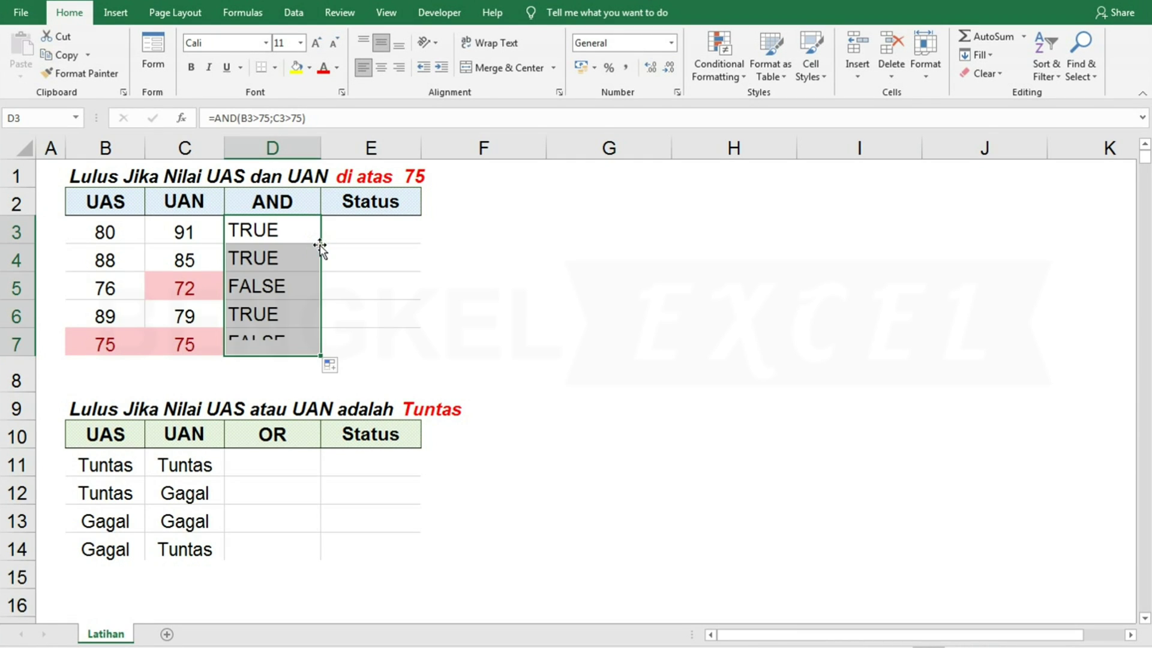
- Examine the AND column's results against the UAS and UAN scores, including the formula in D7
left_click(293, 284)
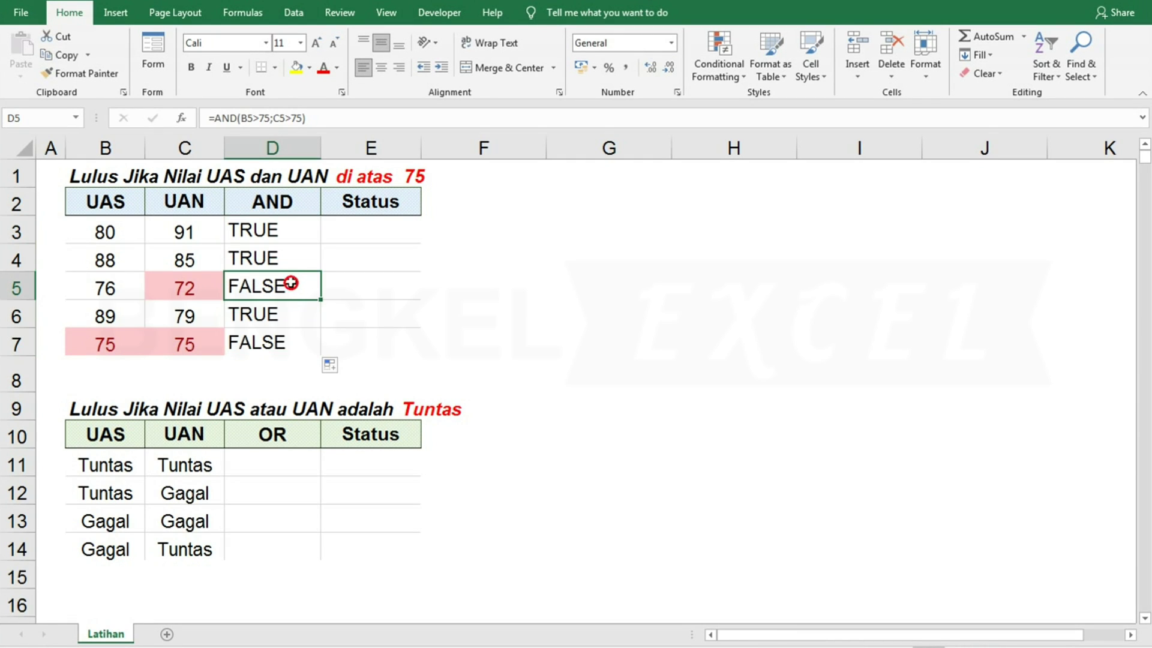
left_click(206, 284)
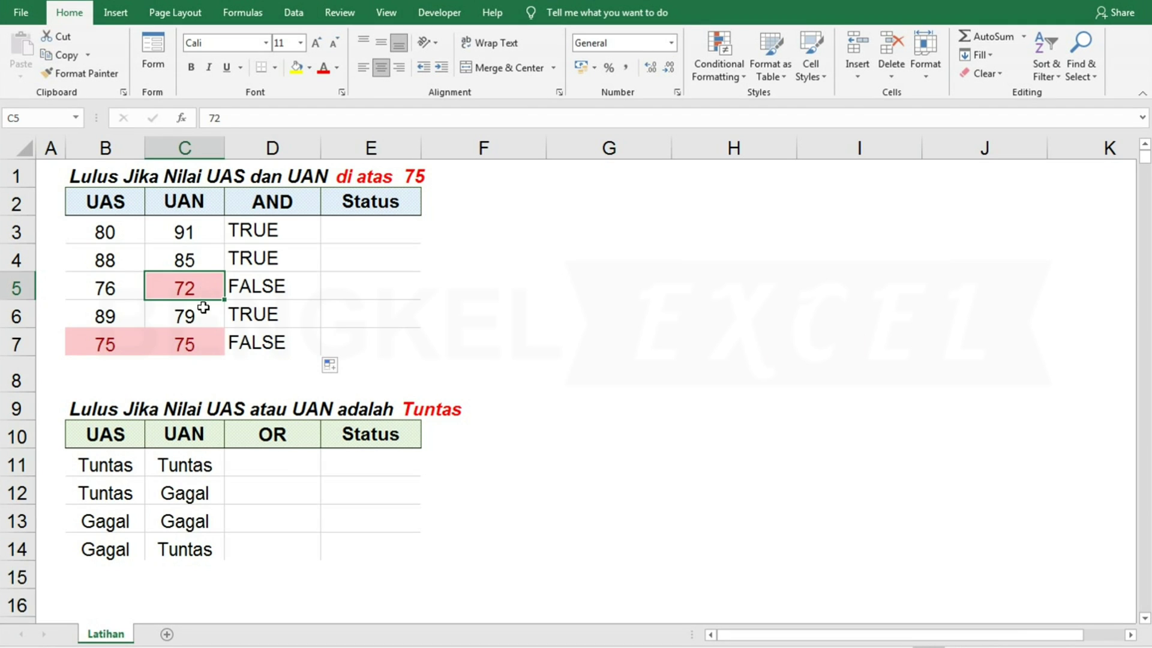
left_click(187, 342)
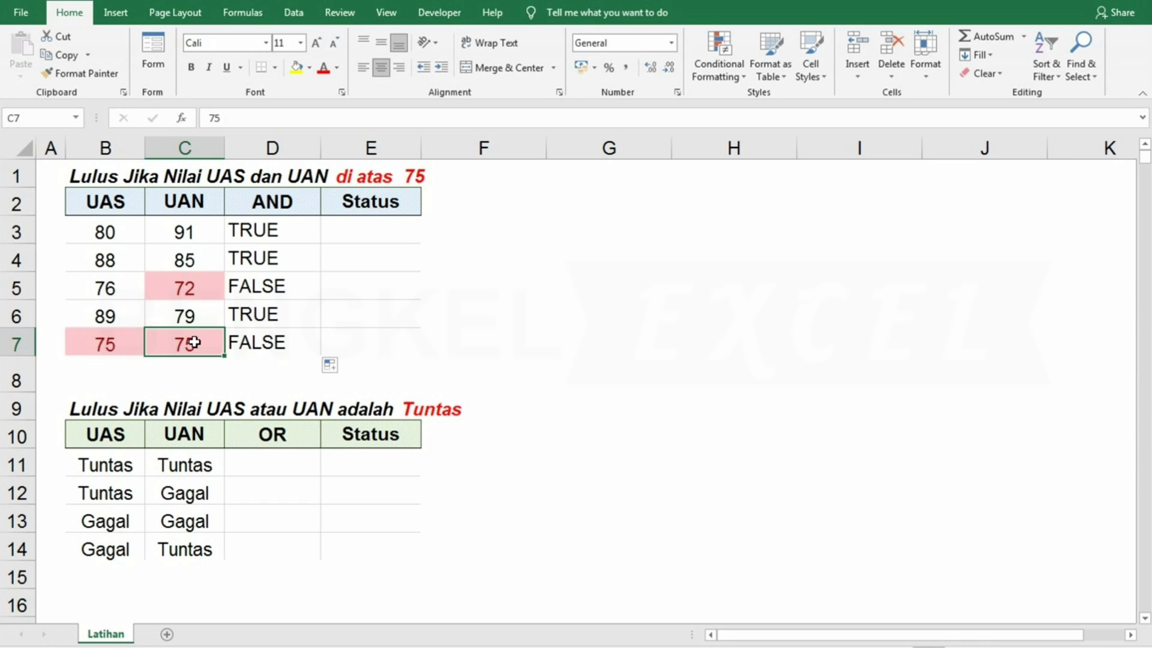
left_click(258, 342)
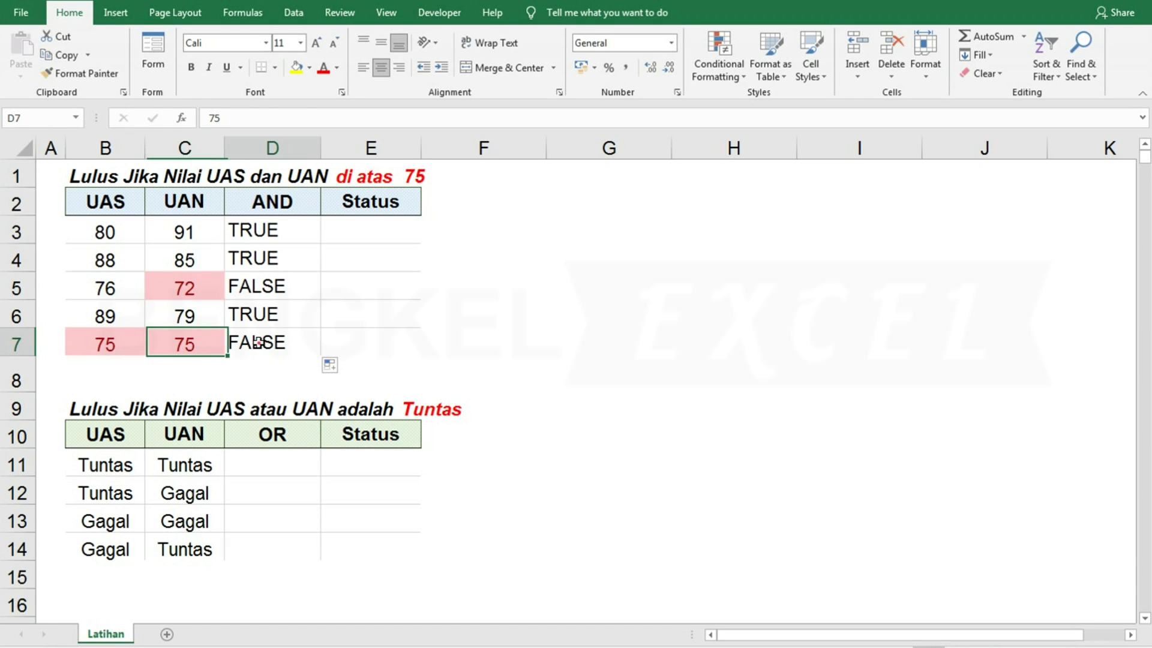
key("F2")
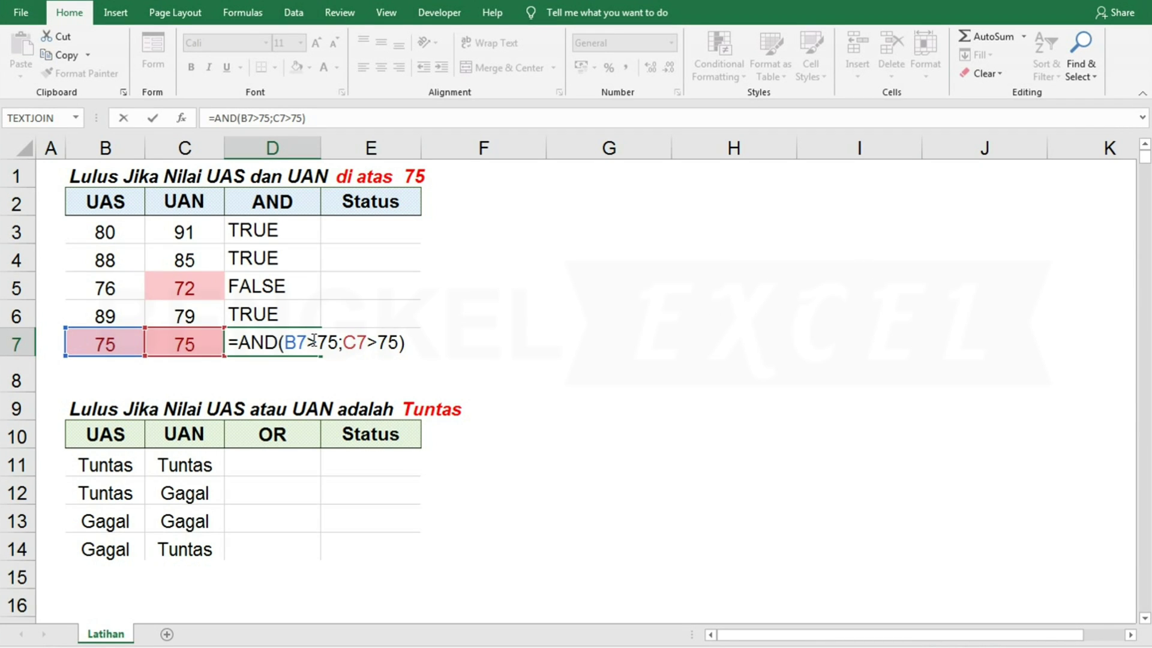
key("ctrl+Return")
left_click(286, 309)
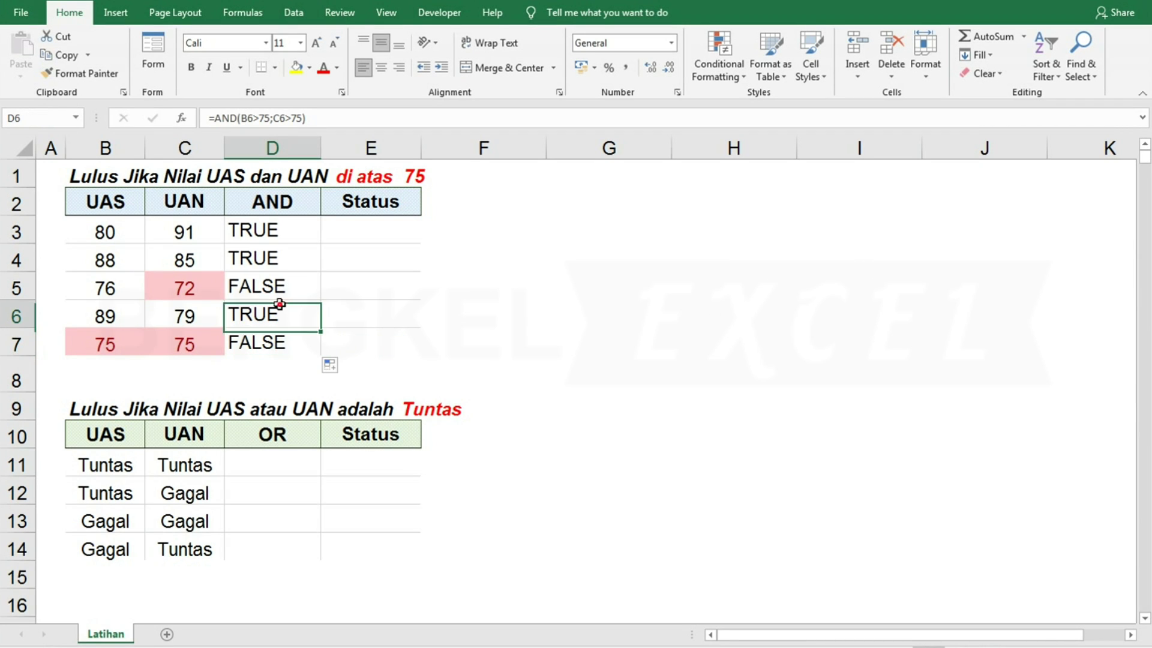
left_click(288, 224)
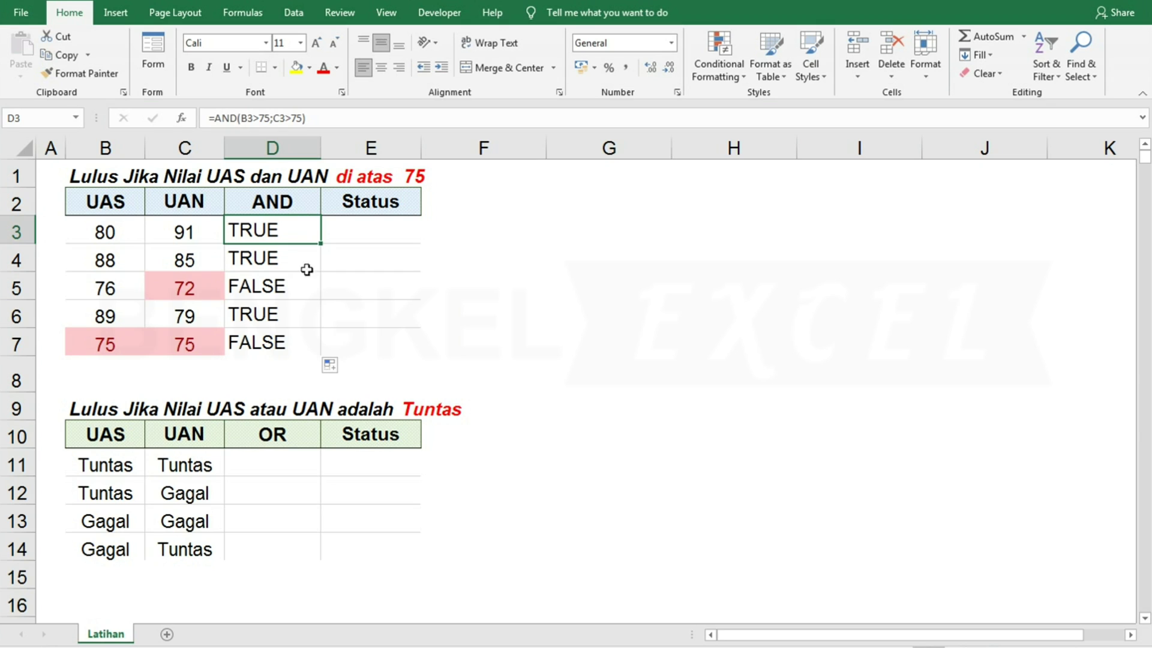
- Start an IF formula in cell E3 with AND(B3>75;C3>75) as its logical test
left_click(402, 229)
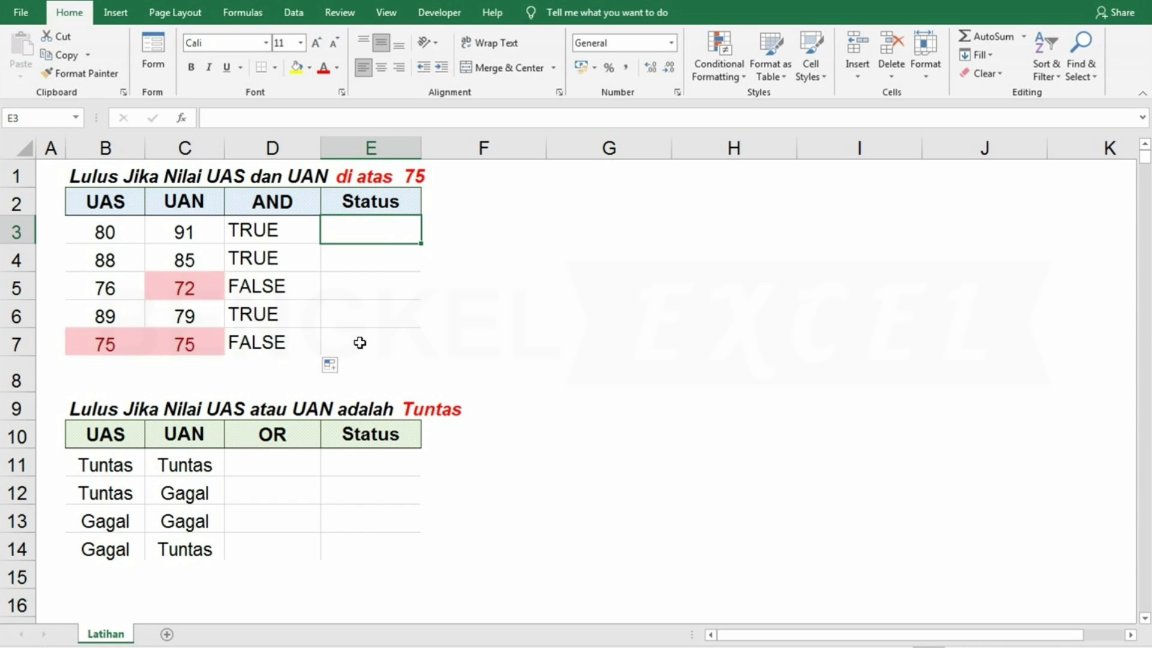
type("=")
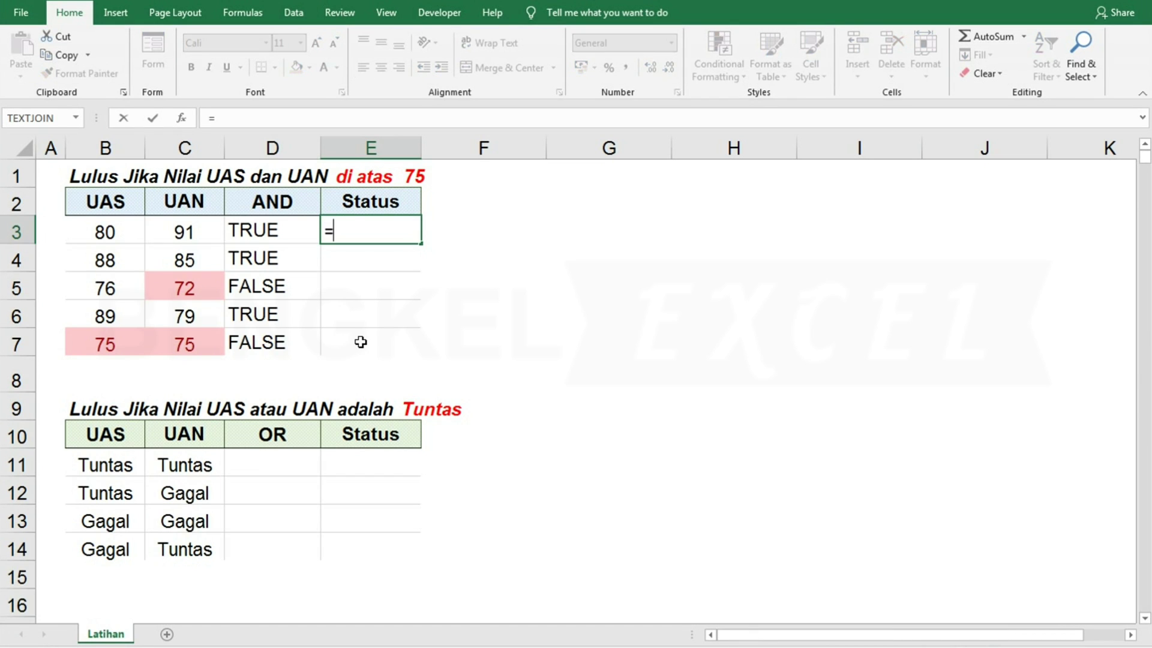
type("IF")
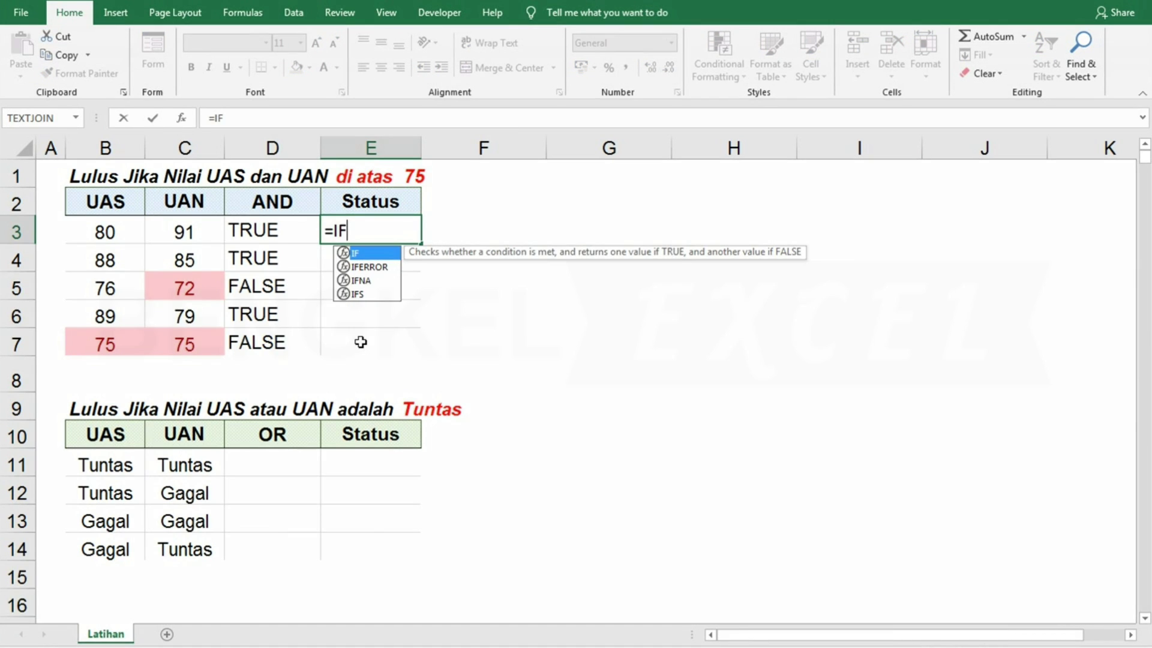
type("(")
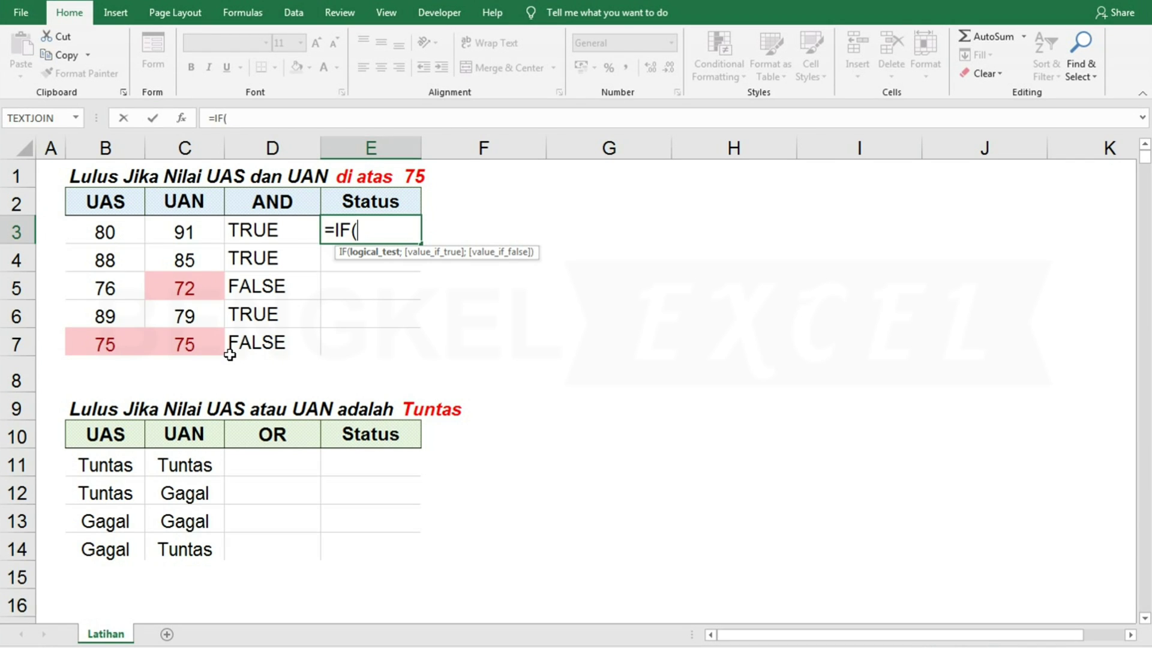
type("AND")
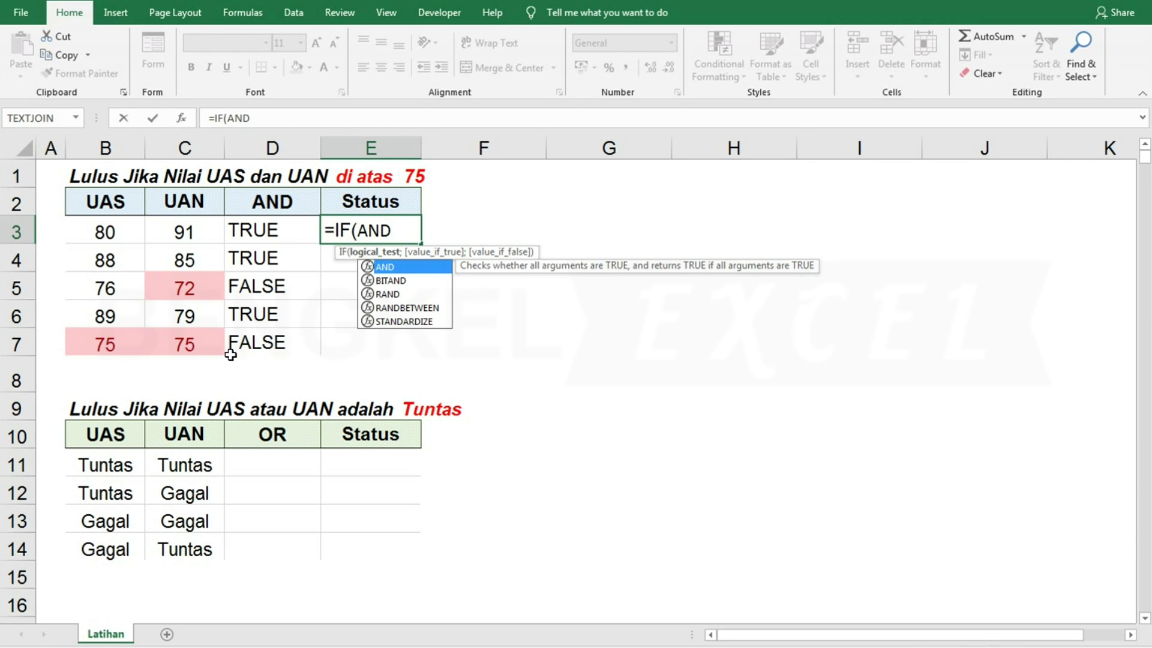
type("(")
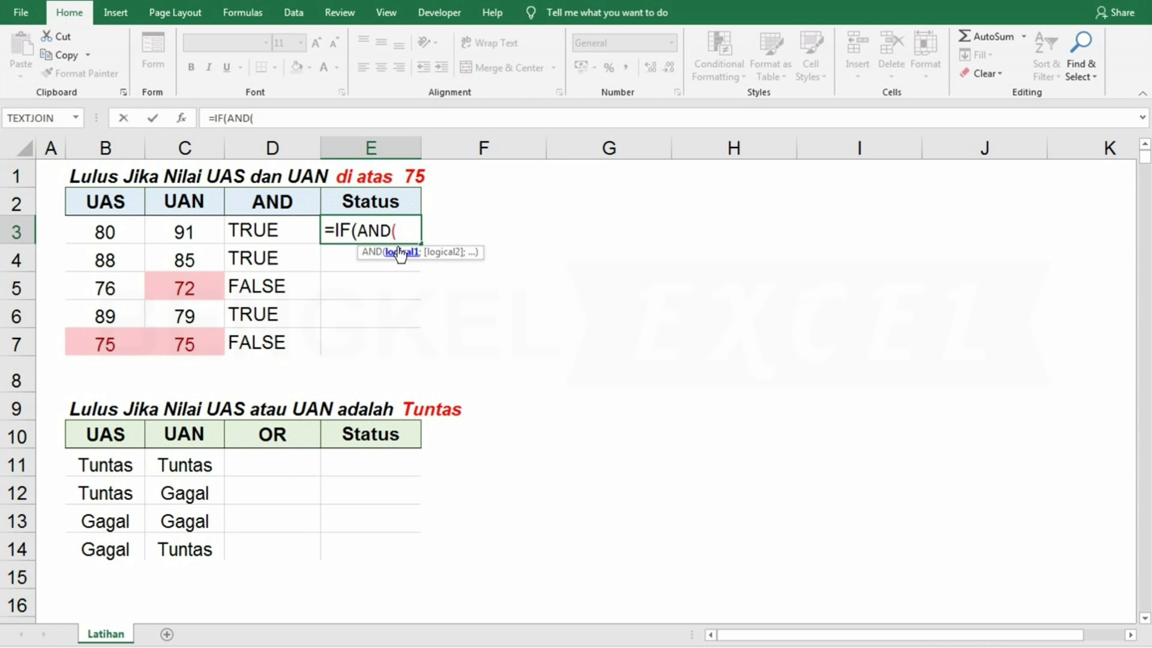
left_click(112, 229)
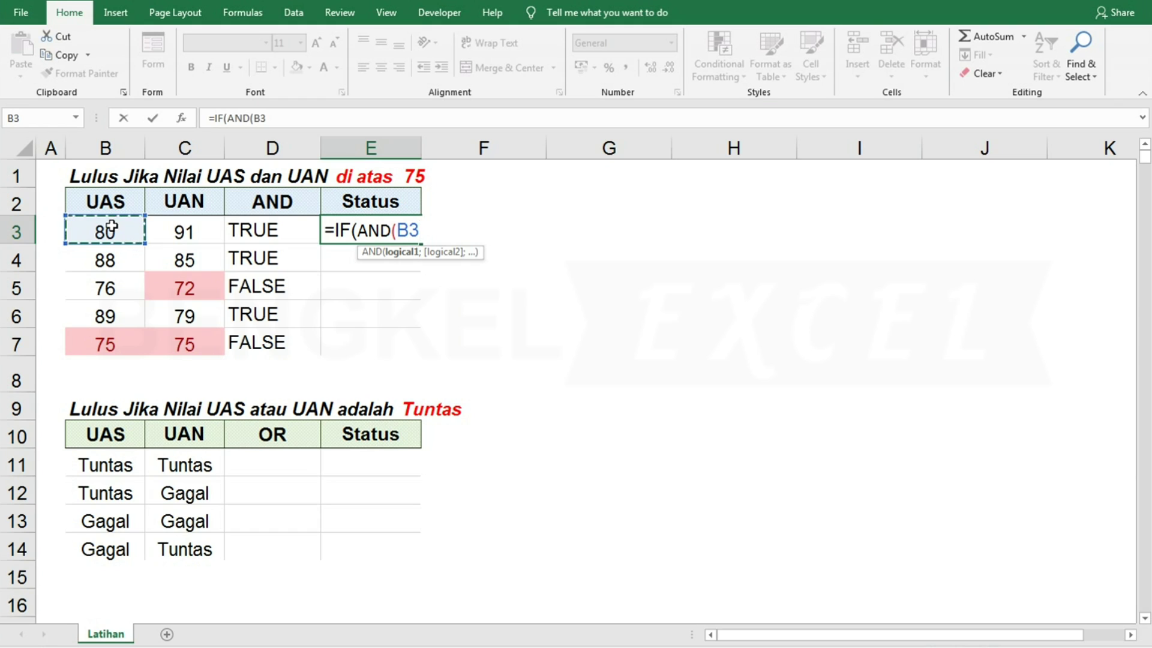
type(">75")
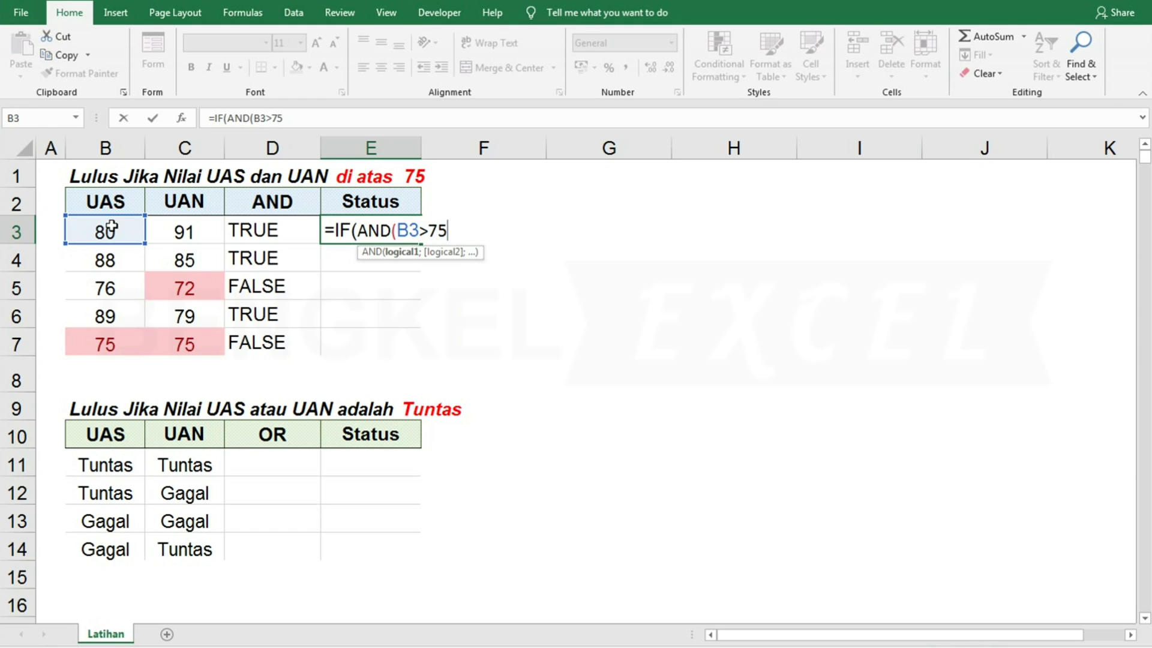
type(";")
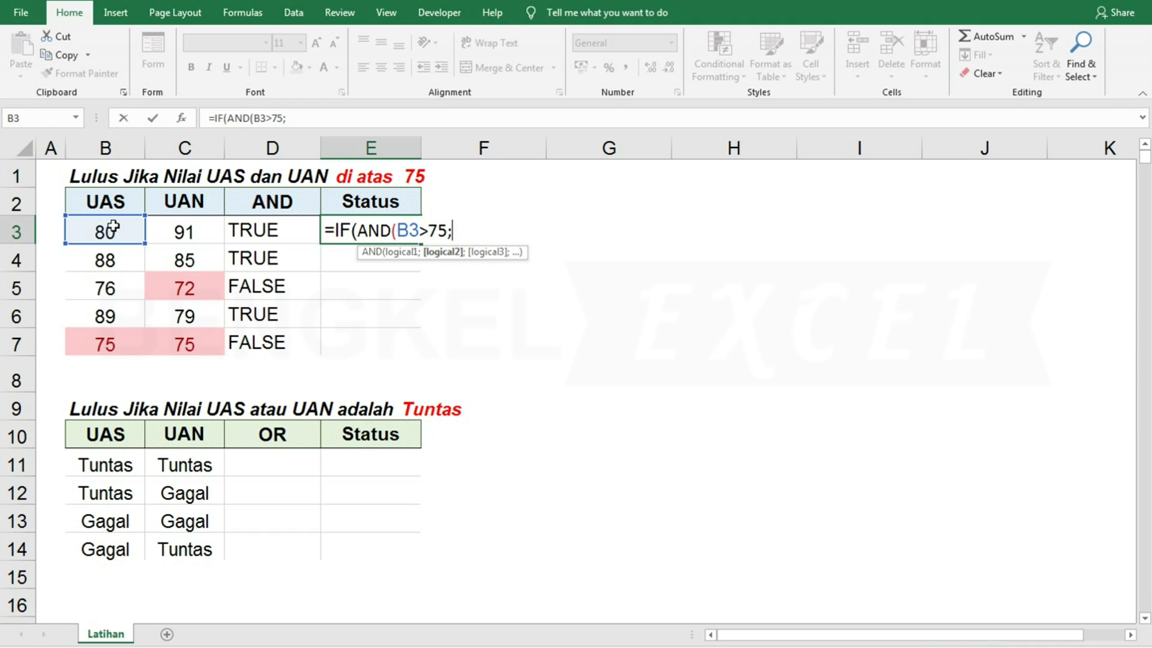
left_click(182, 227)
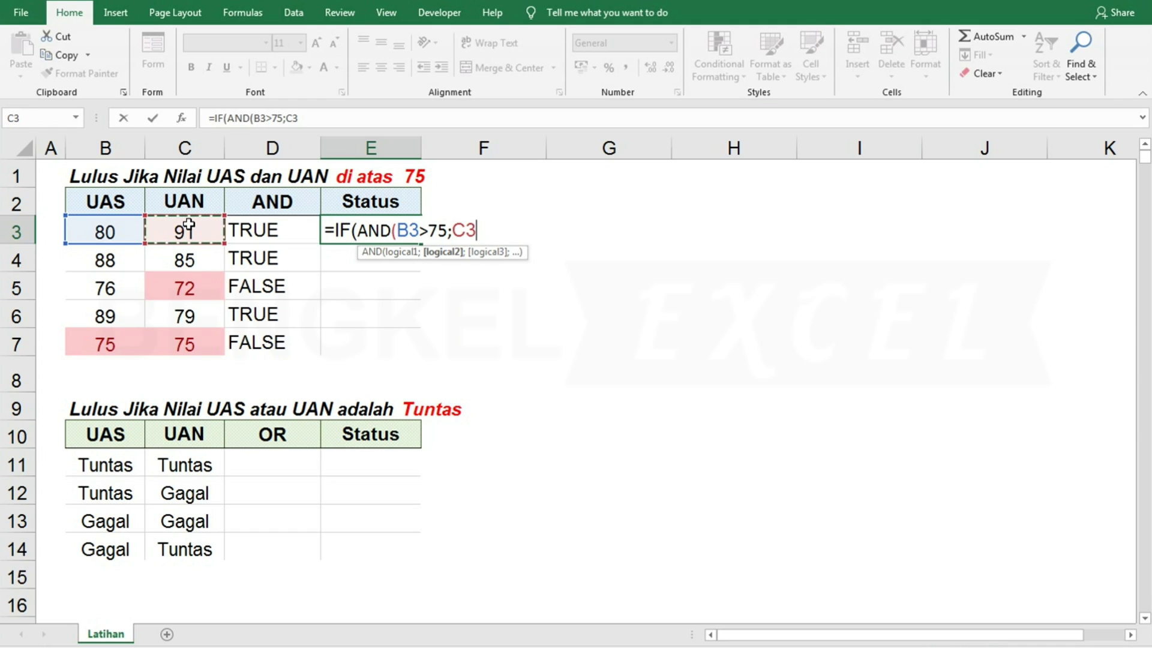
type(">75")
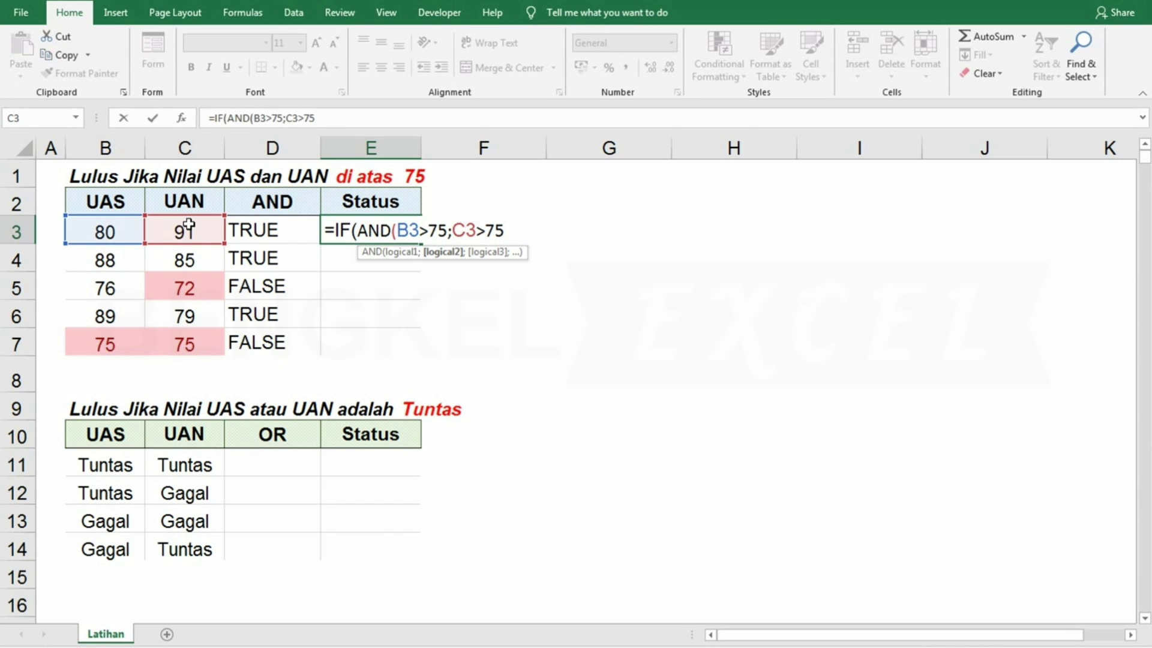
type(")")
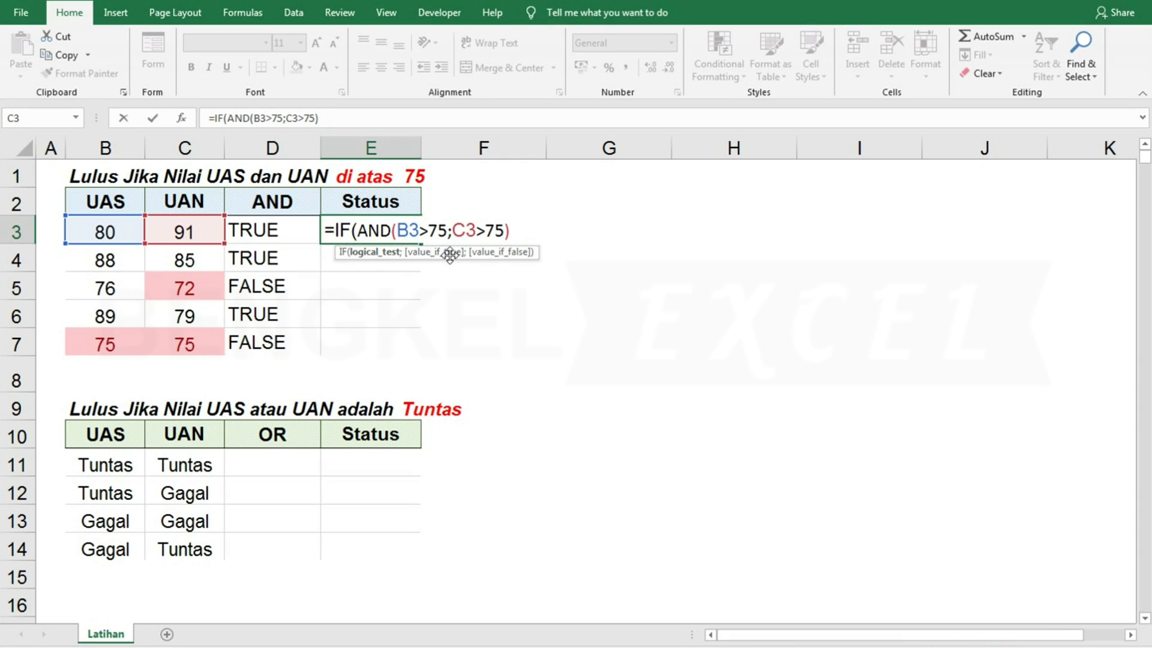
- Complete the IF formula in E3 so it returns "Lulus" when true and "Gagal" when false
type(";")
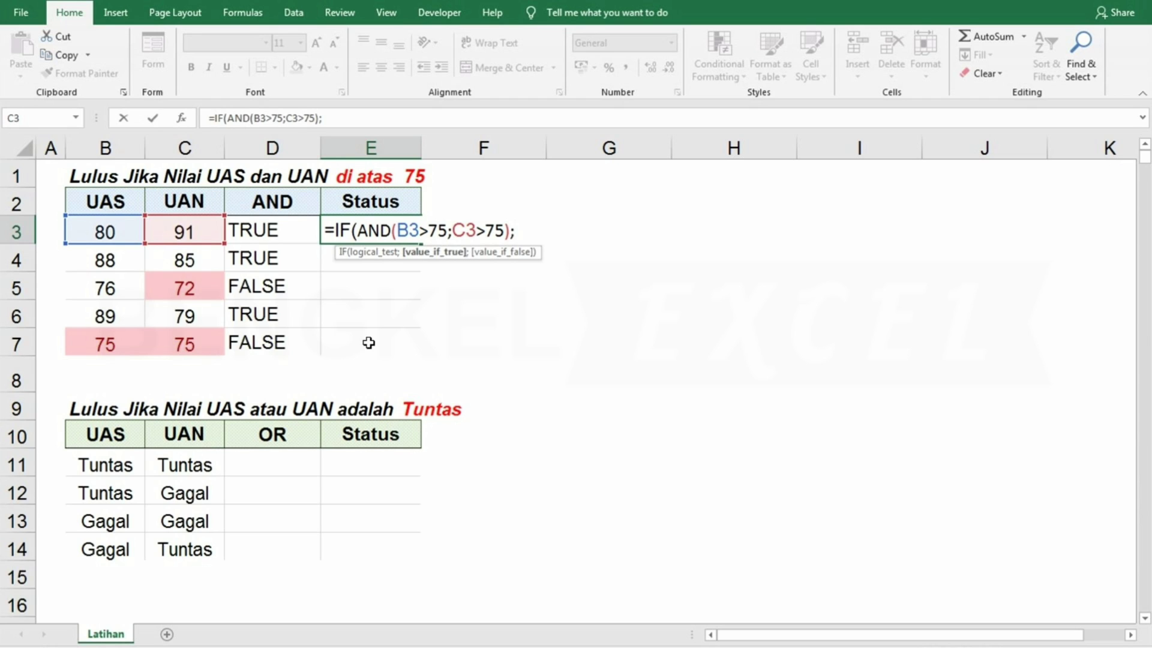
type("\"Lulus\";\"")
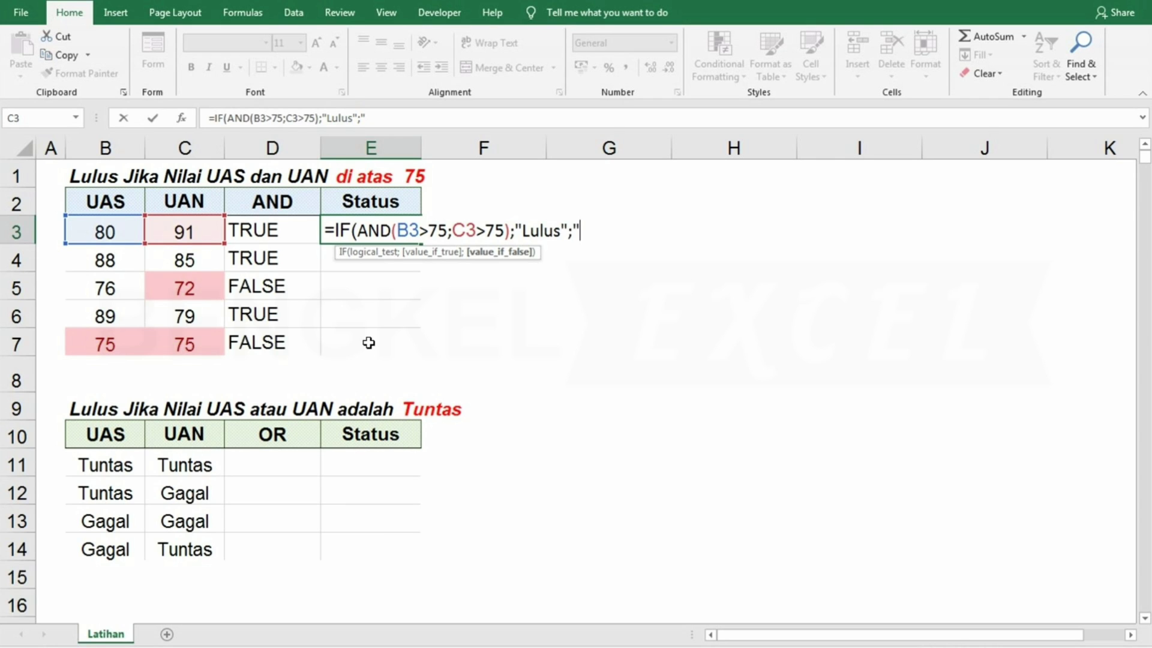
type("Gagal\"")
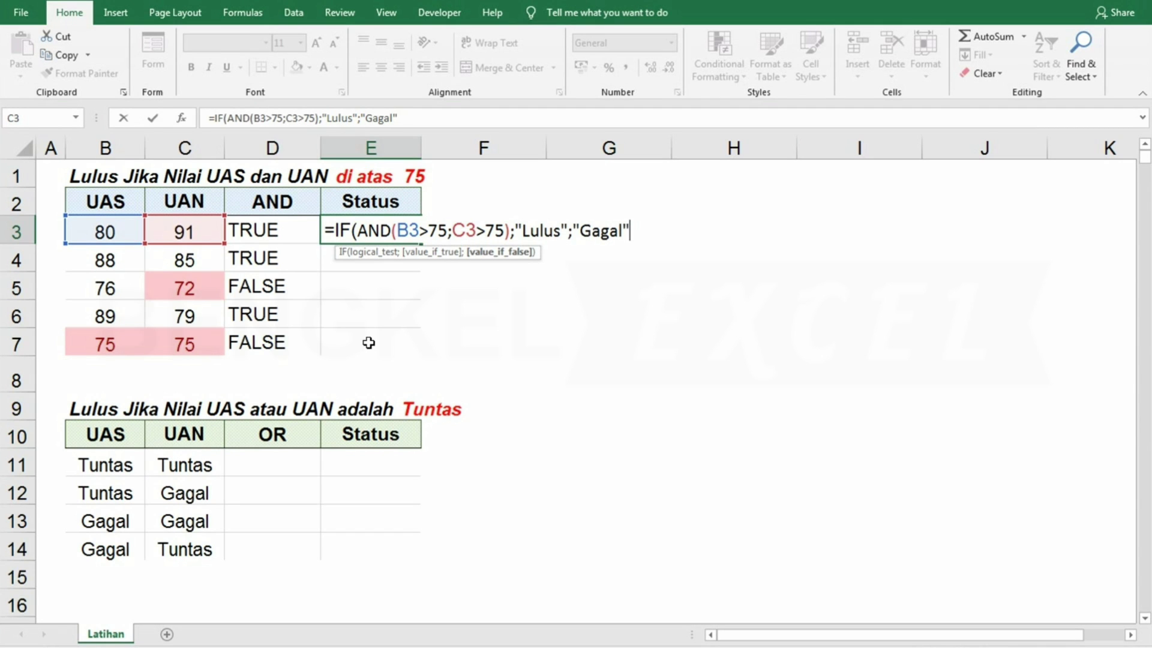
type(")")
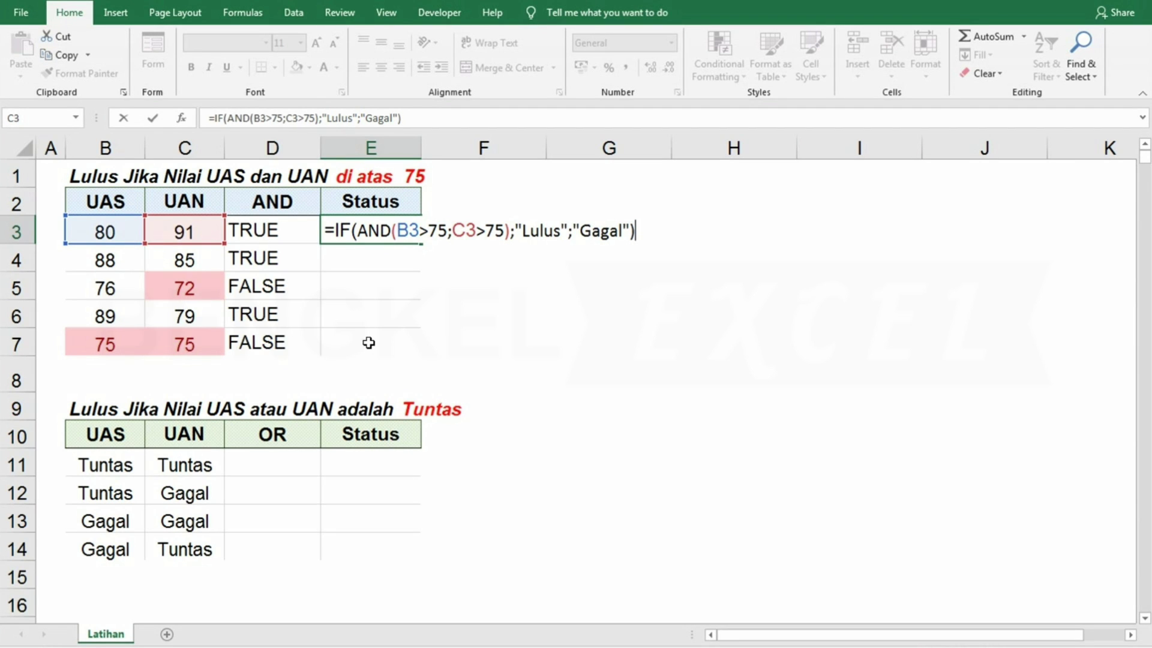
key("Return")
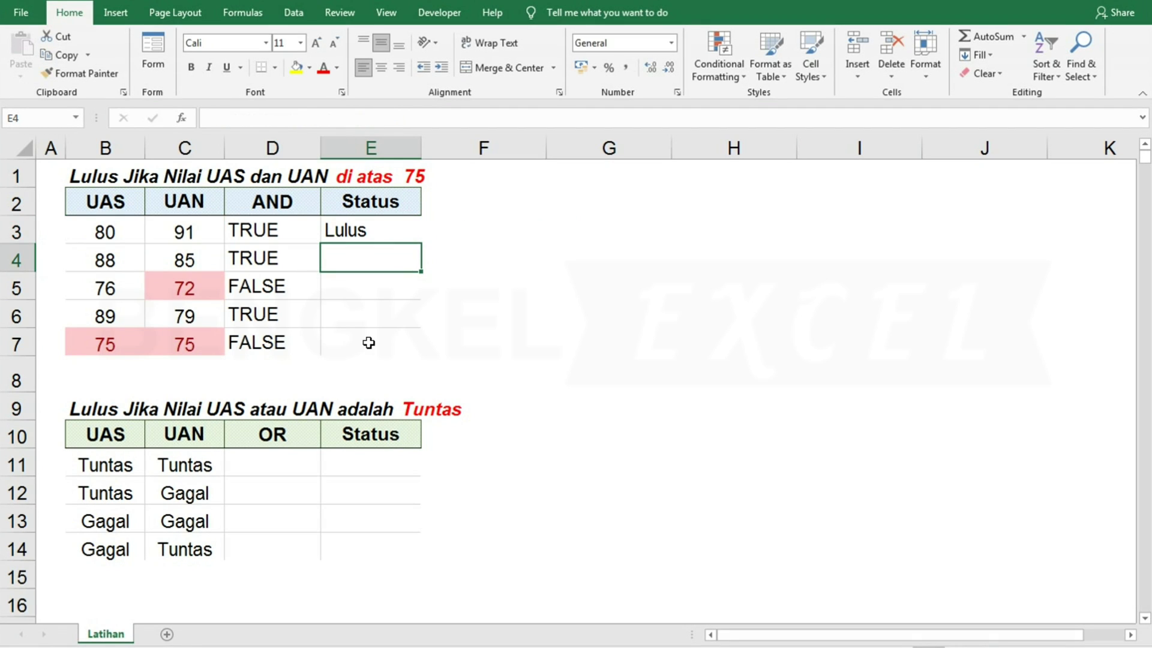
- Fill the Status formula from E3 down through E7 and check the row 5 and row 7 results against the scores
left_click(332, 230)
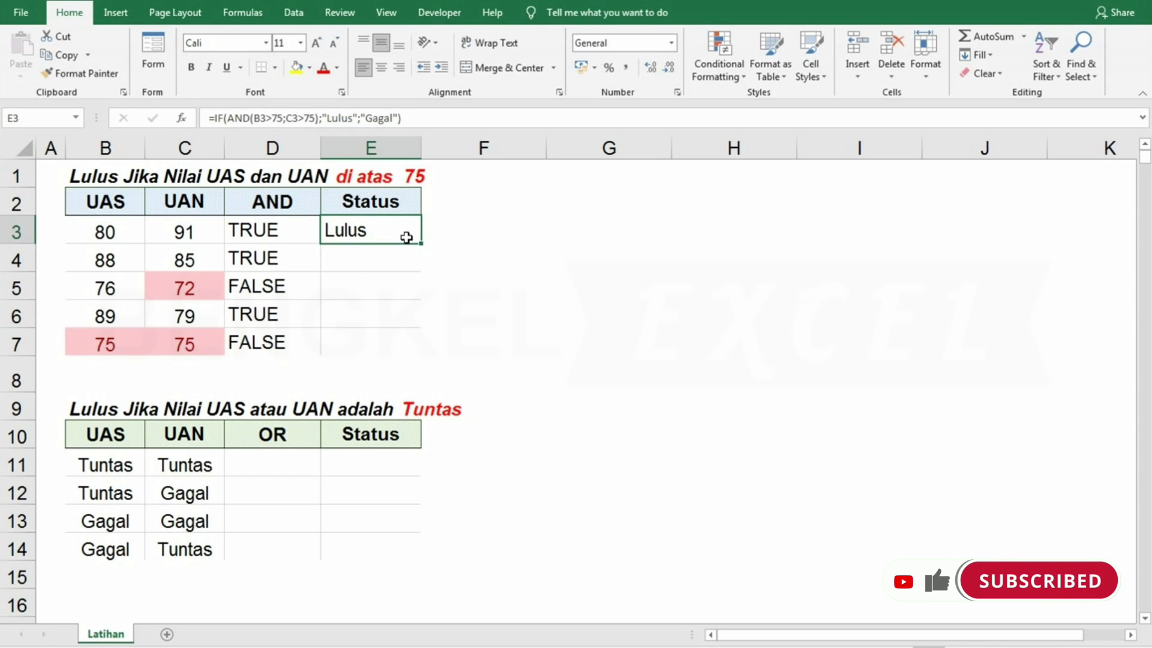
double_click(421, 243)
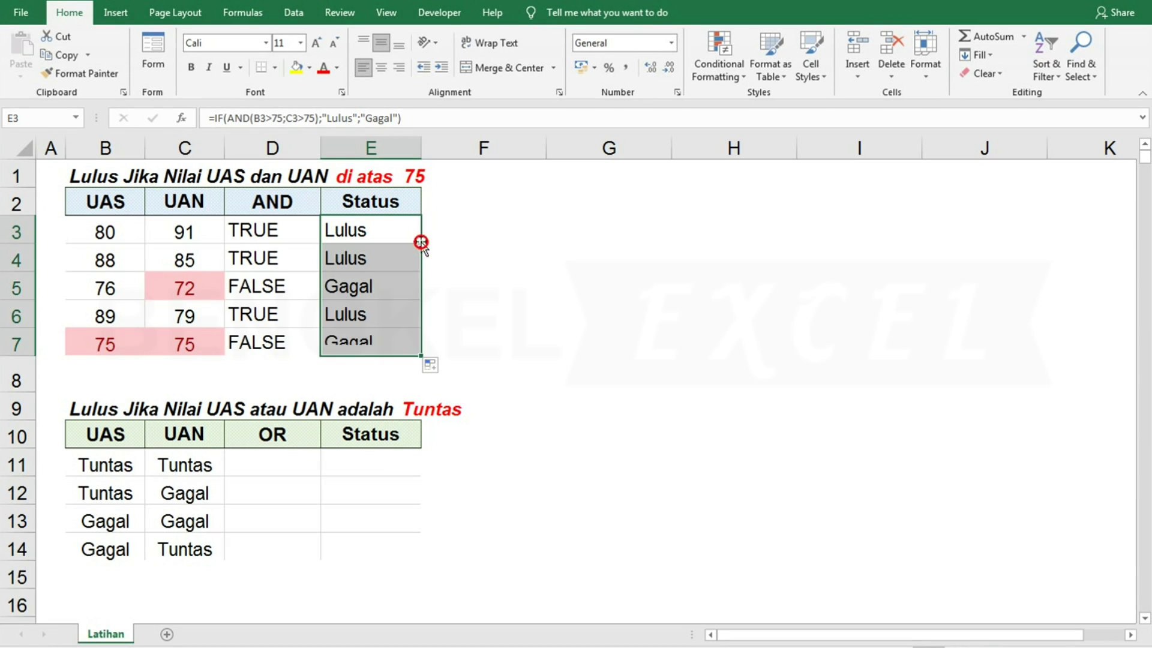
left_click(353, 294)
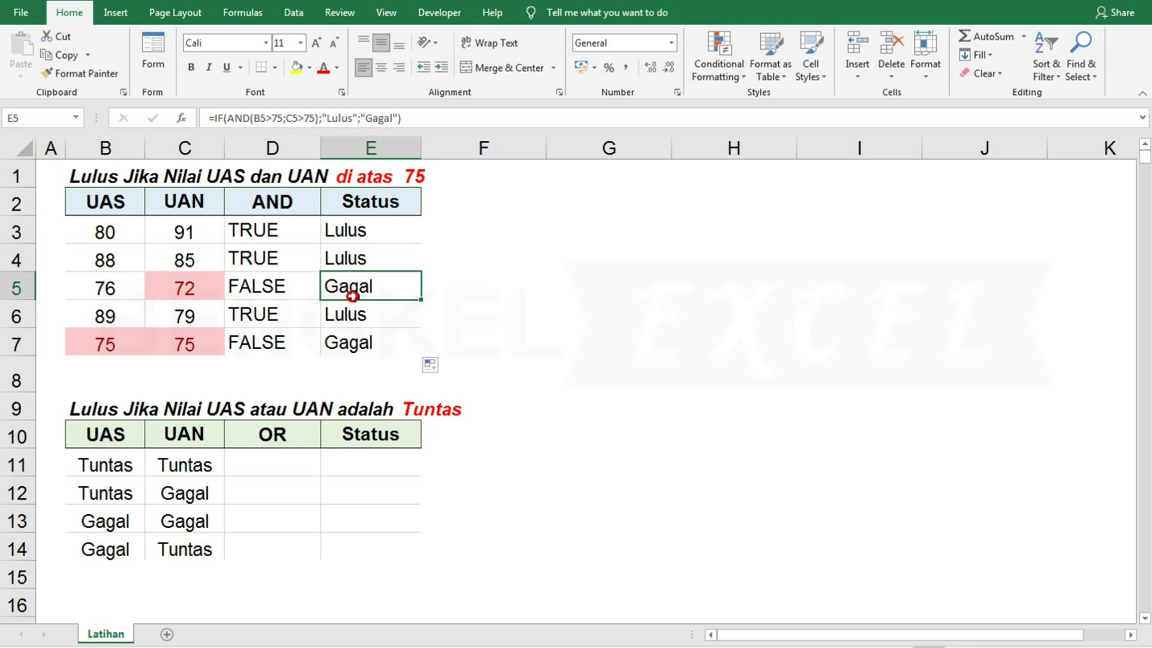
left_click(122, 288)
left_click(185, 289)
left_click(342, 288)
left_click(387, 344)
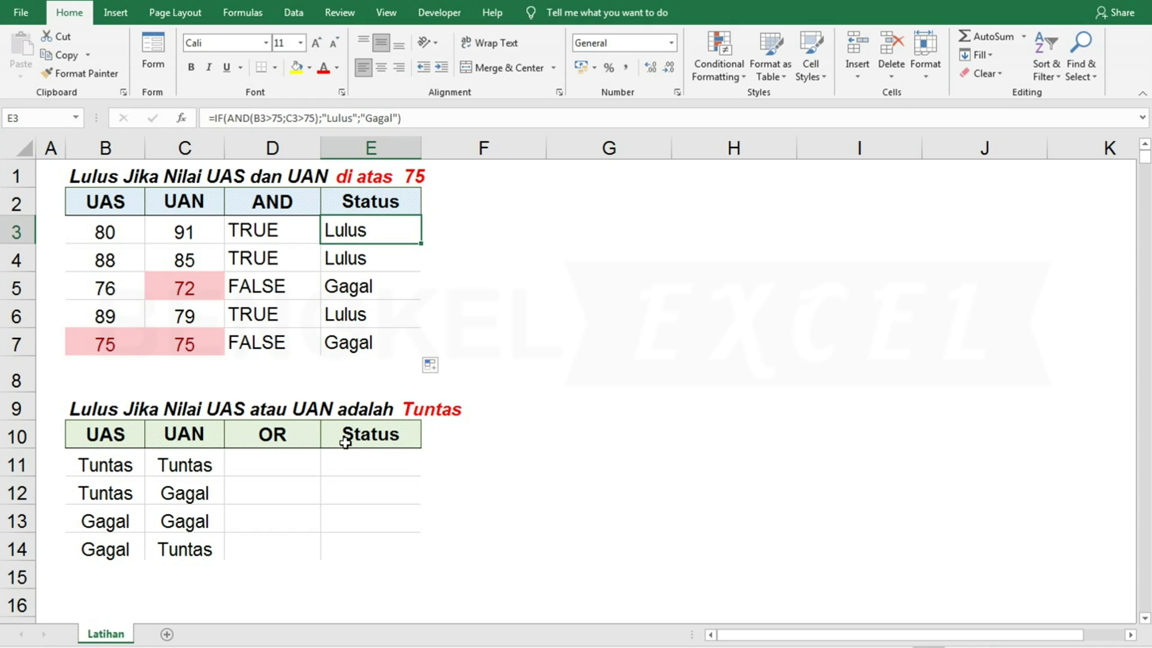
- Start an OR formula in cell D11 with B11="Tuntas" as its first condition
left_click(285, 468)
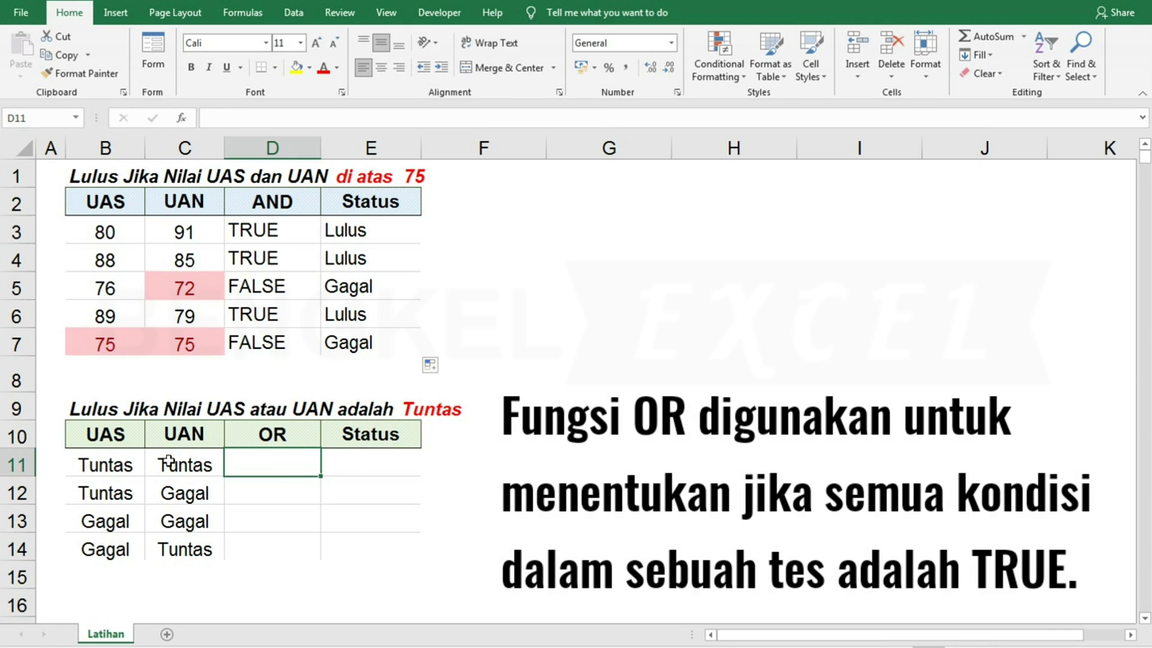
left_click(104, 463)
left_click(186, 466)
left_click(270, 467)
left_click(364, 466)
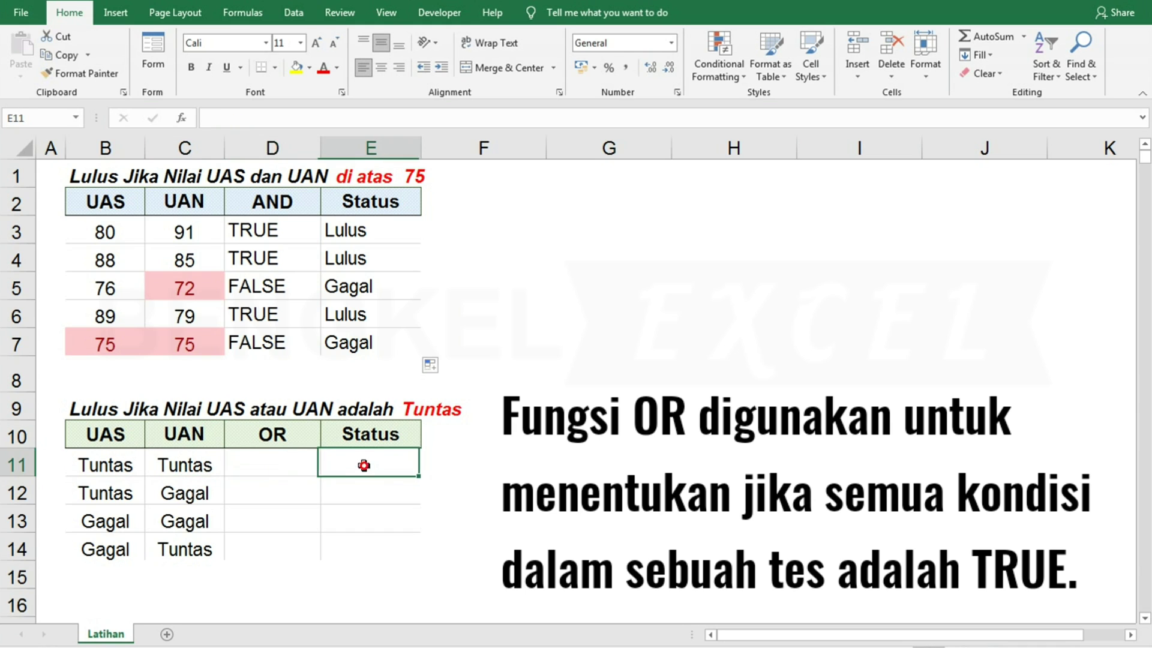
left_click(269, 467)
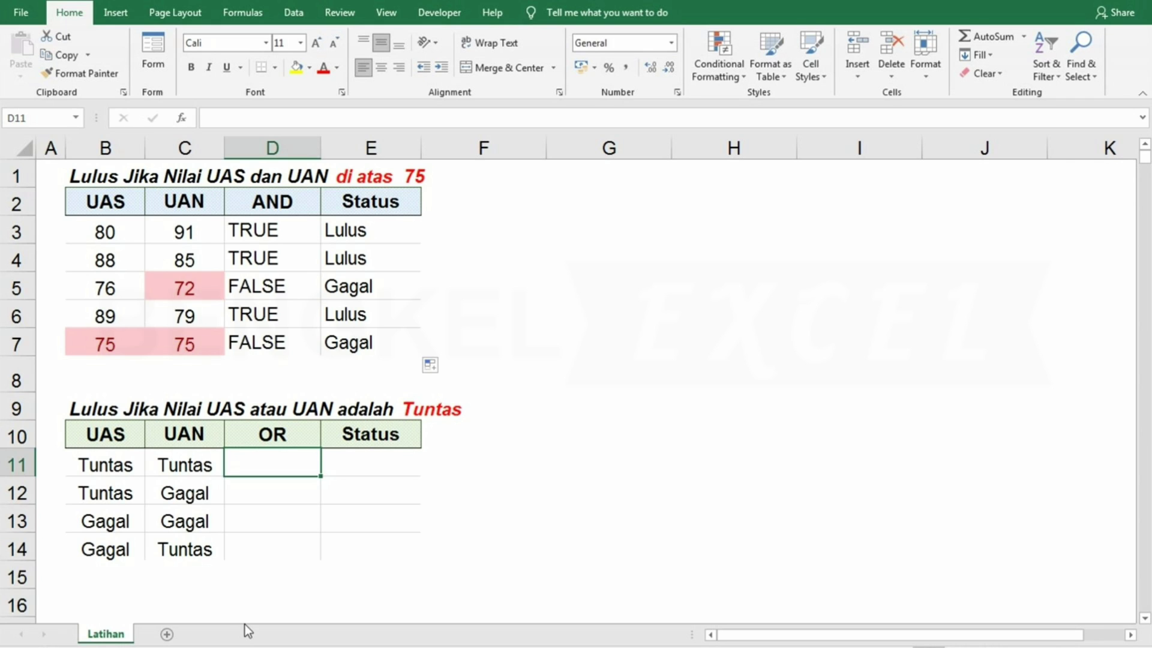
type("=")
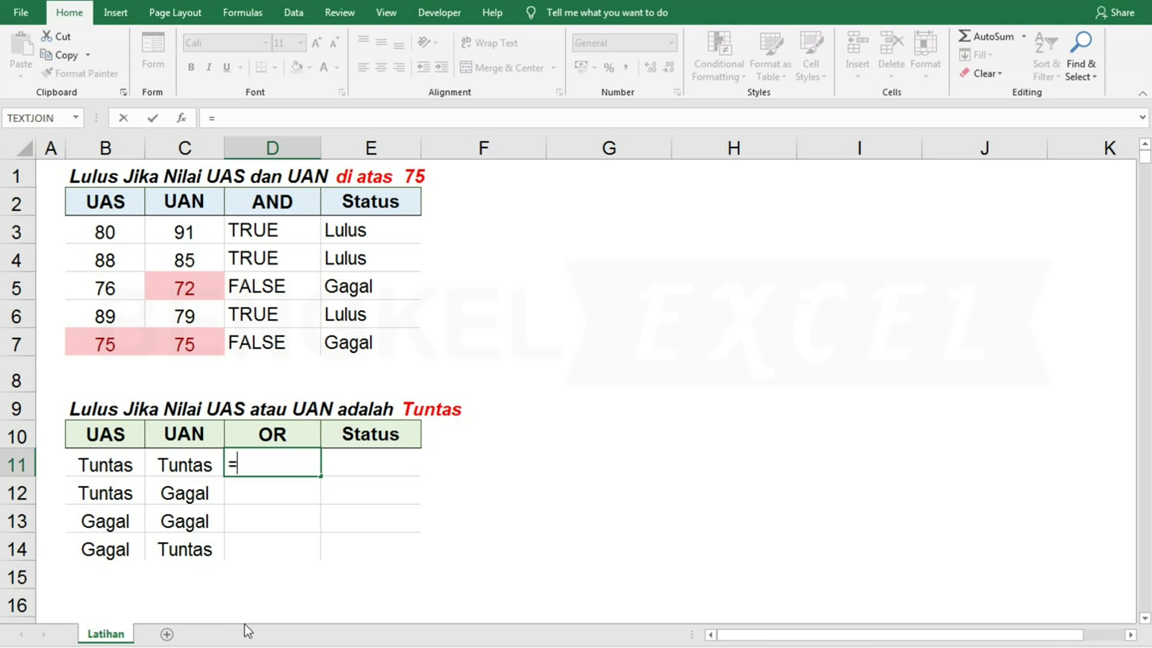
type("OR")
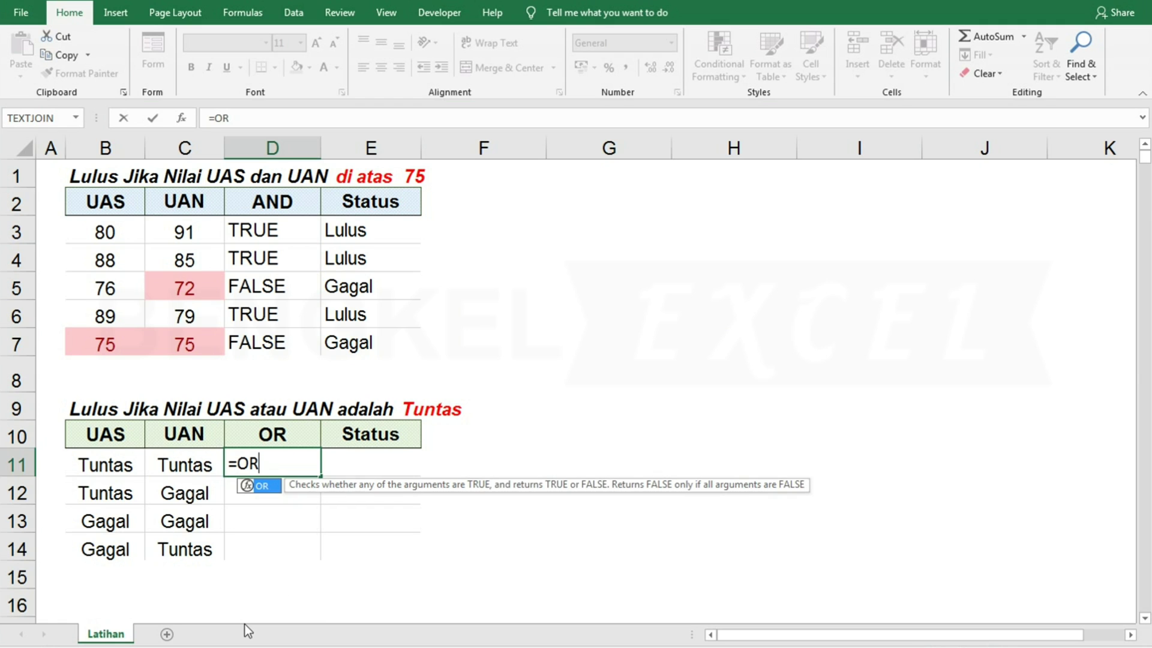
type("(")
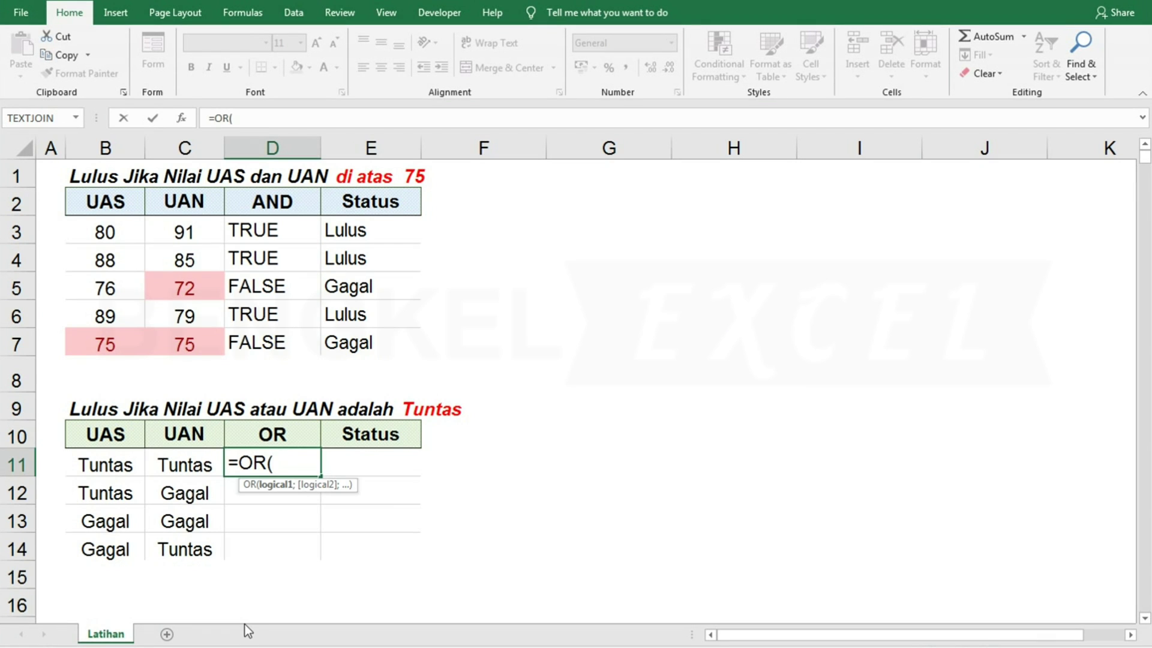
left_click(121, 462)
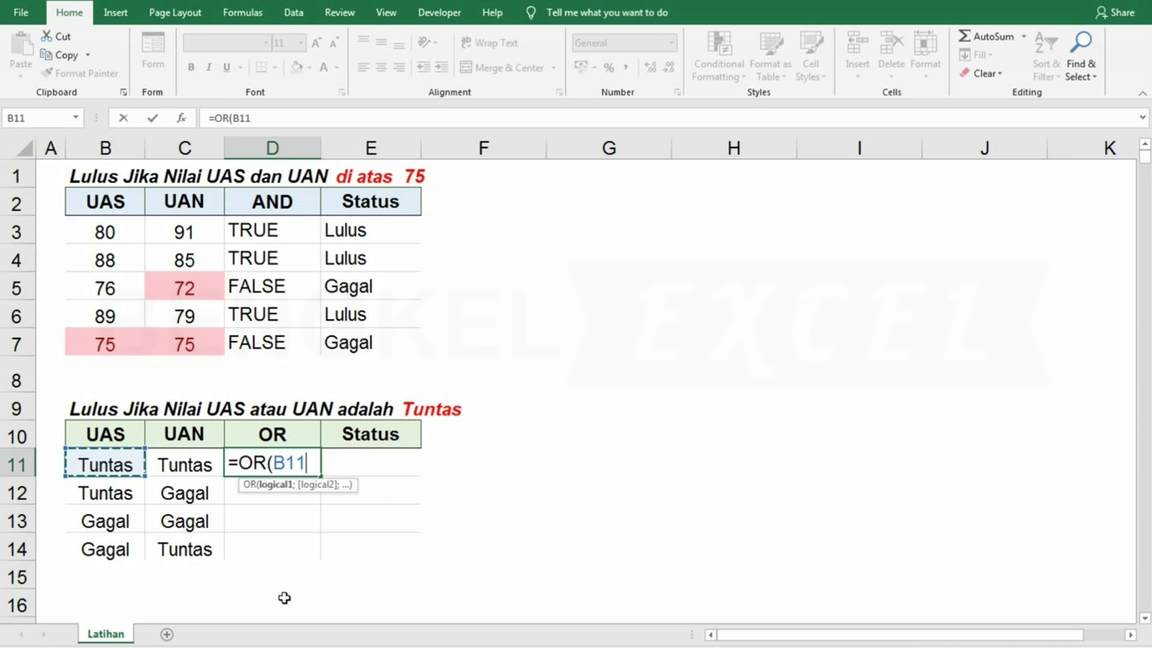
type("=")
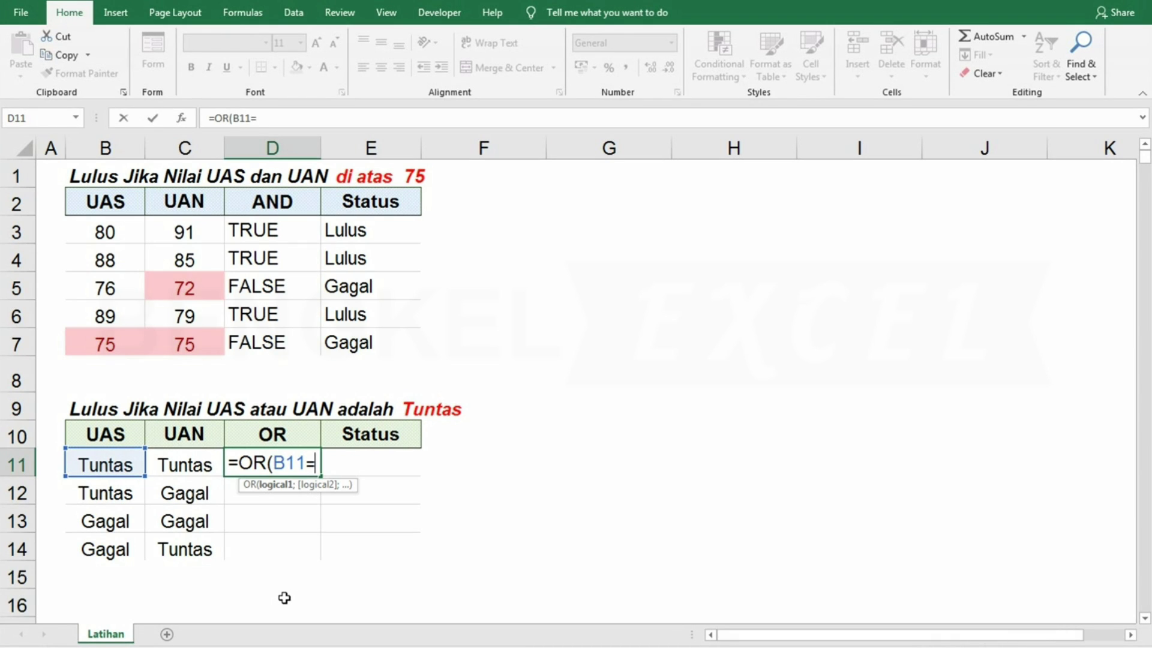
type("\"Tuntas")
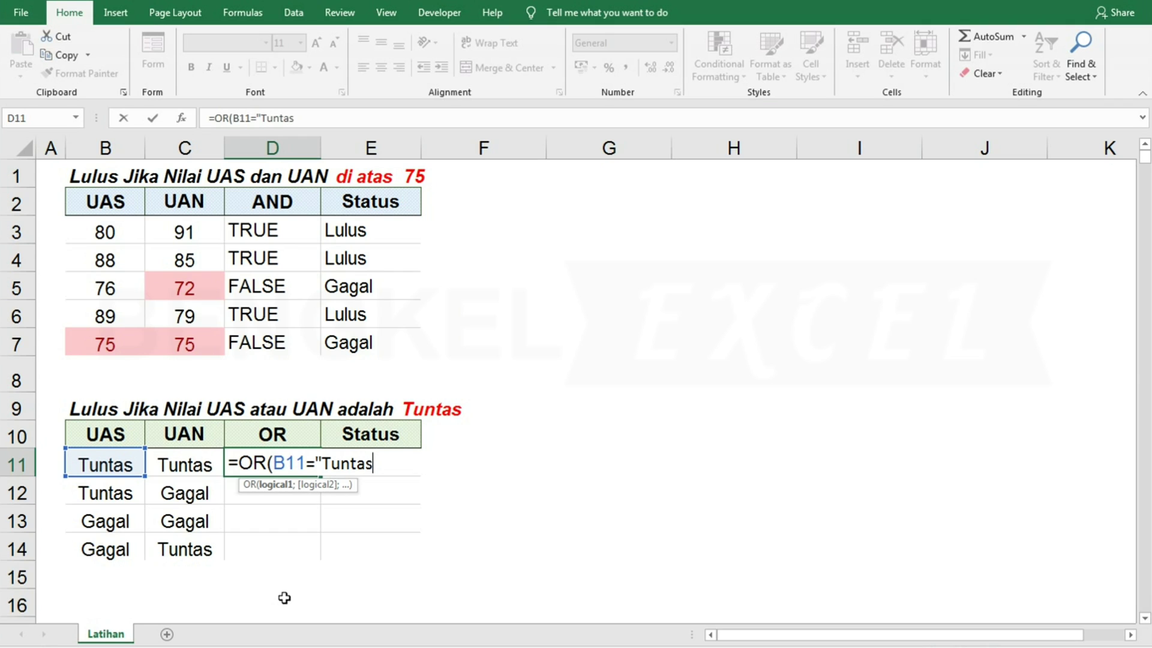
type("\";")
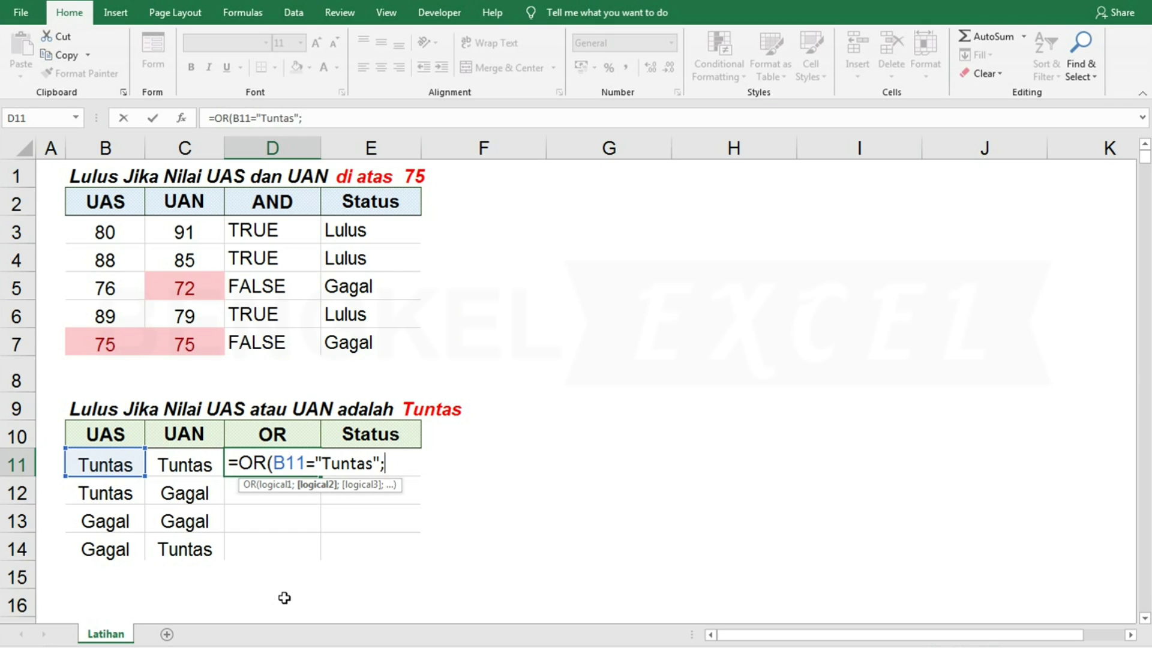
- Add C11="Tuntas" as the second condition and finish the OR formula in D11
left_click(182, 467)
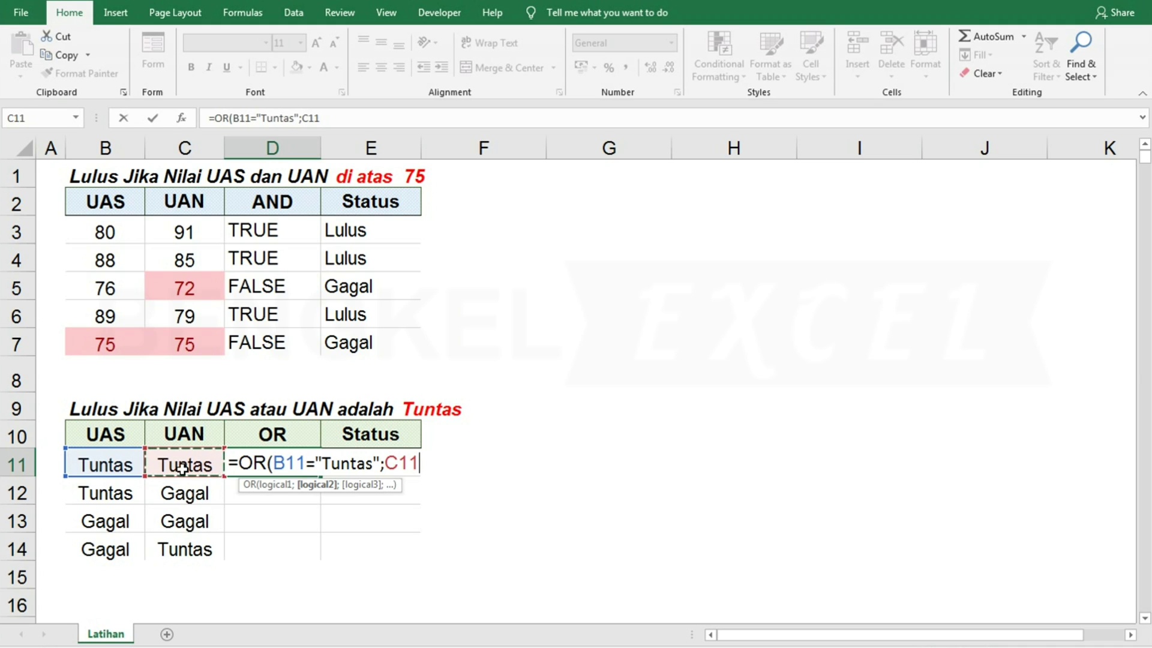
type("\"")
key("BackSpace")
type("=")
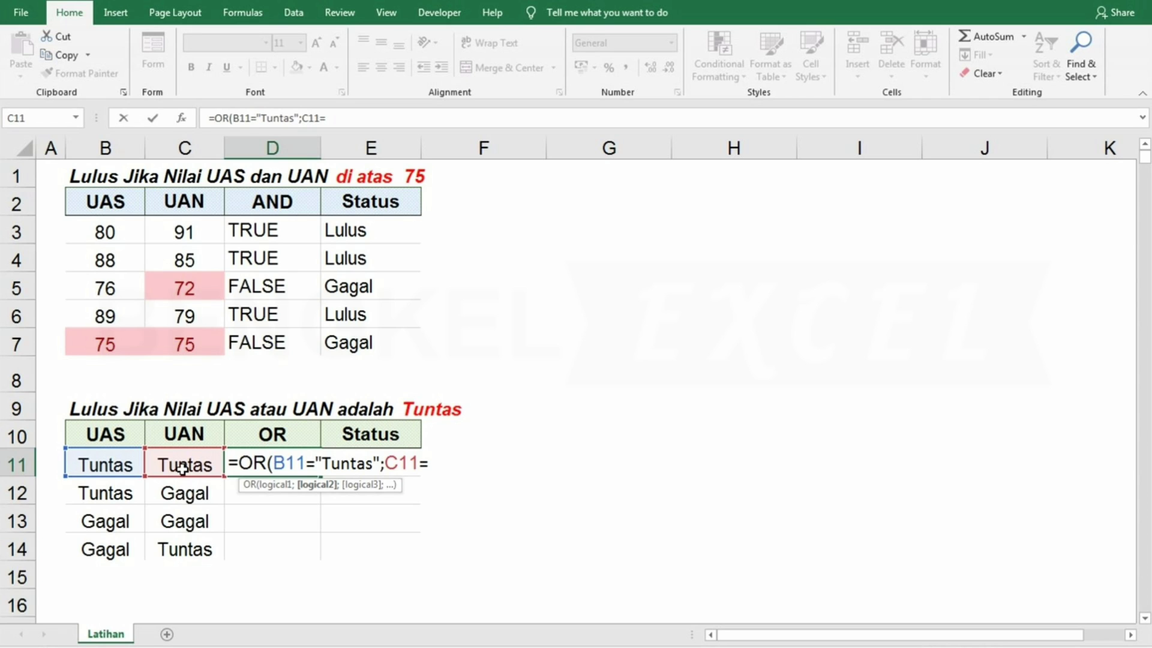
type("\"Tuntas")
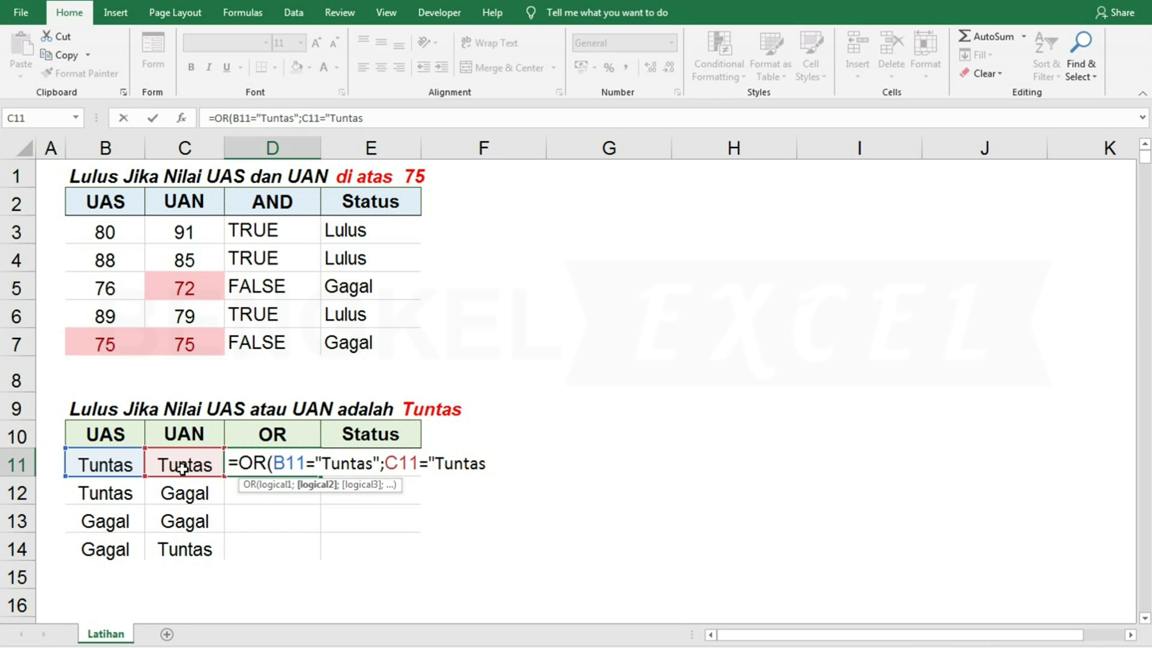
type("\")")
key("Return")
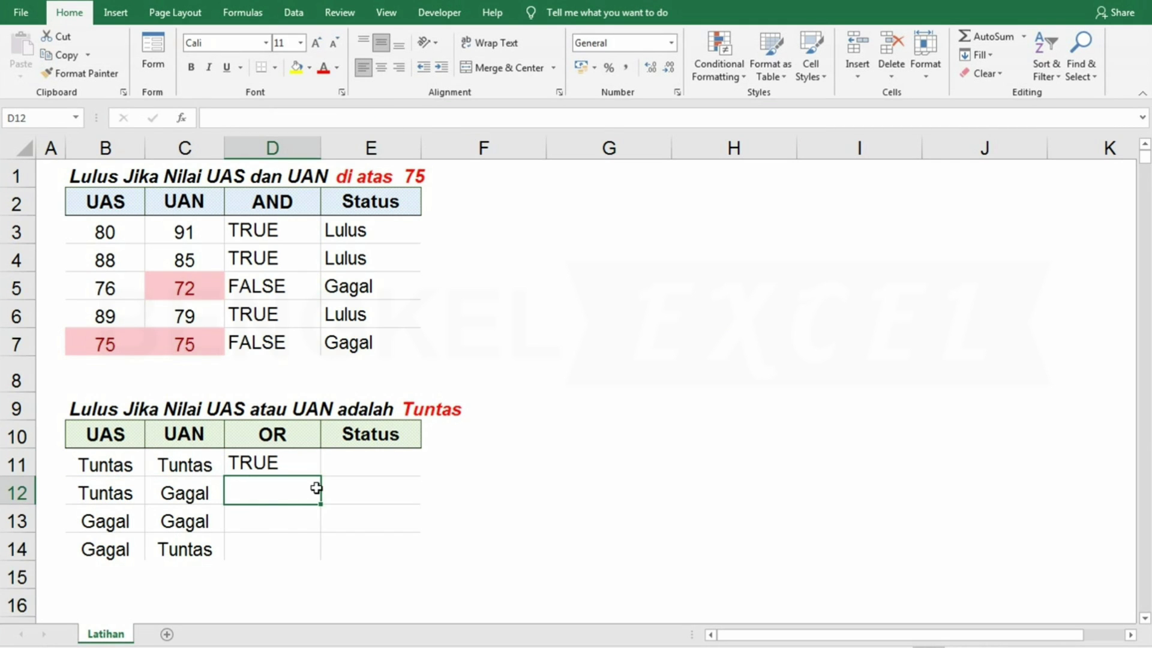
- Compare the D11 result with B11 and C11, and fill the OR formula from D11 down through D14
left_click(304, 463)
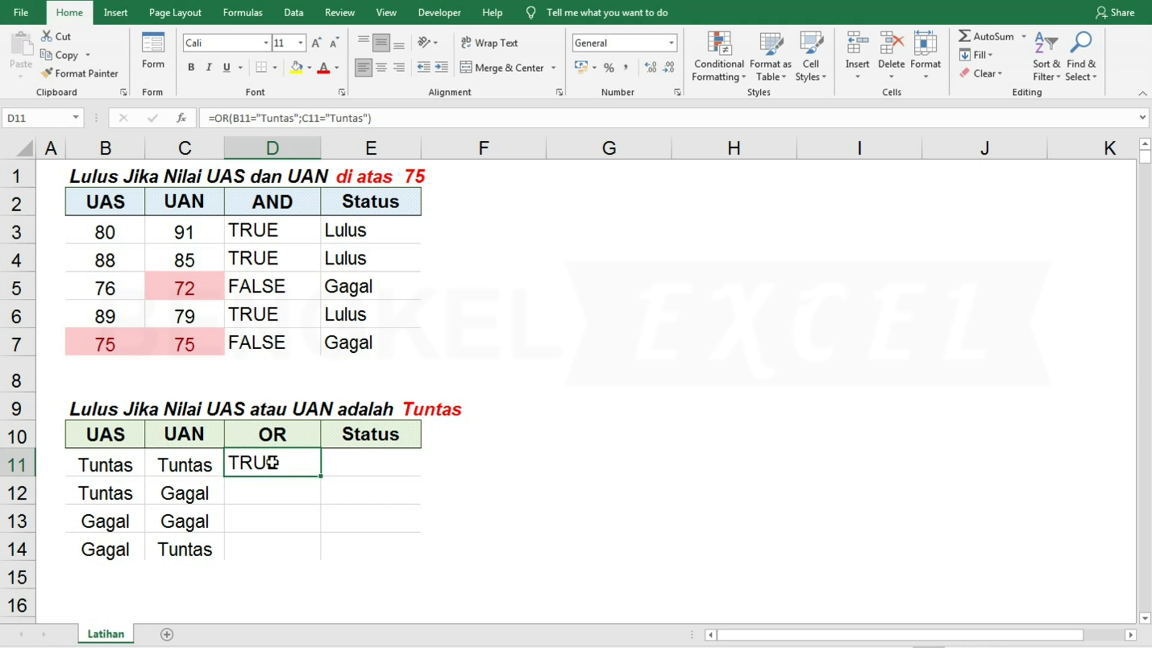
left_click(80, 466)
left_click(180, 464)
left_click(290, 462)
double_click(323, 477)
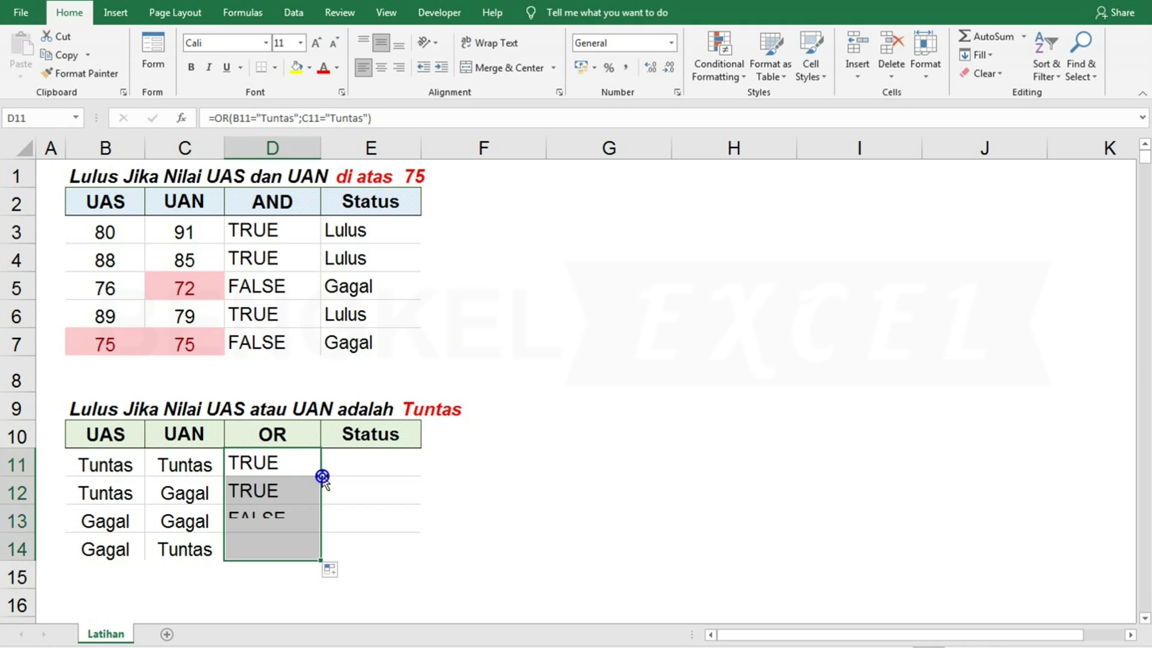
- Check the OR results in rows 12 and 13 against the UAS and UAN entries beside them
left_click(261, 522)
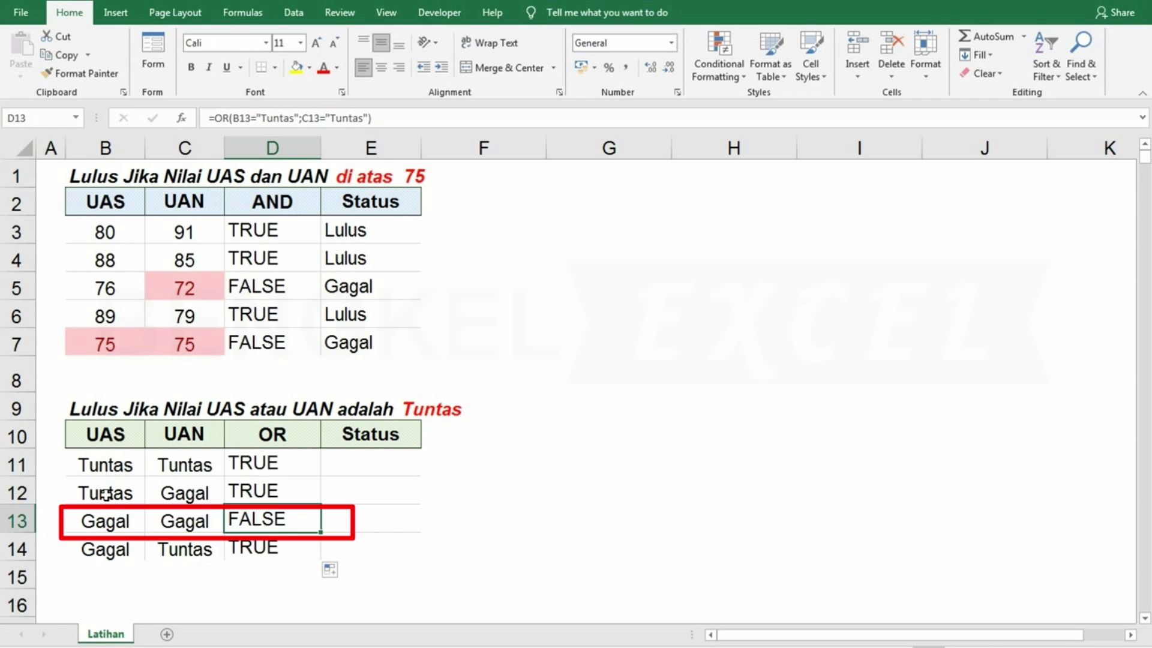
left_click(105, 494)
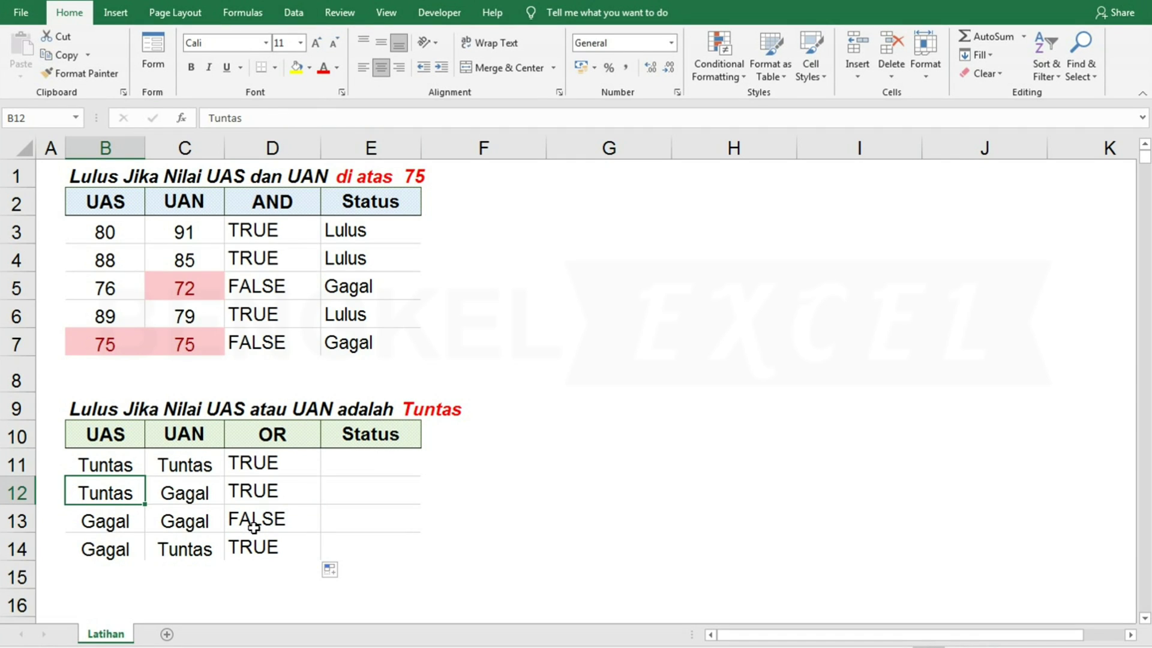
left_click(291, 486)
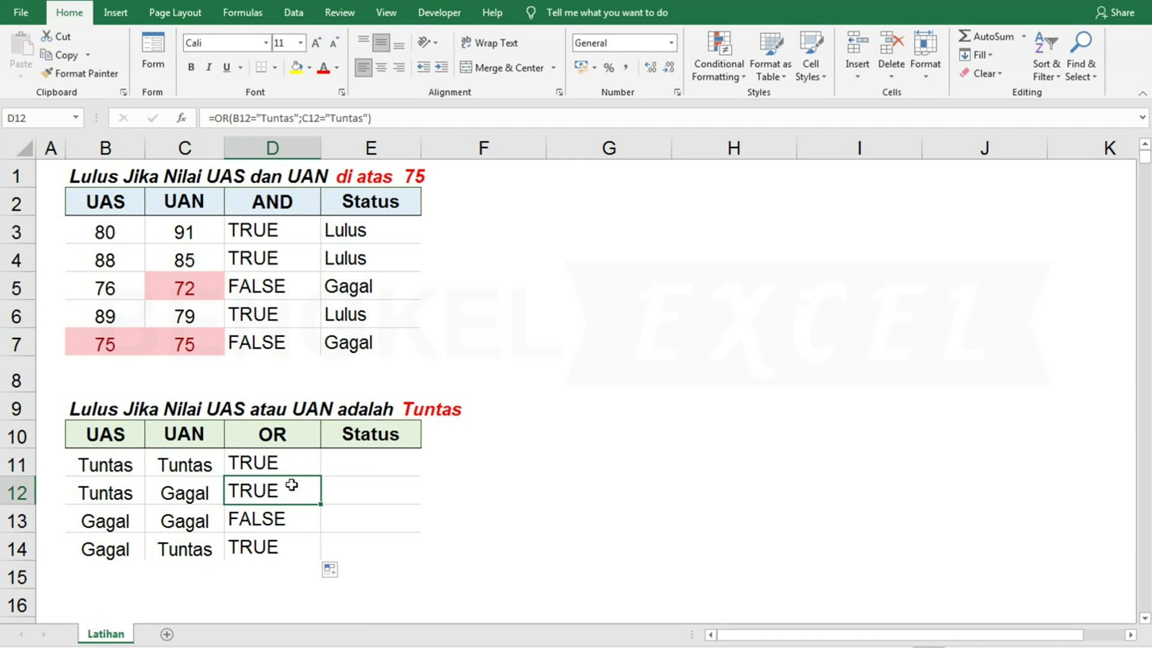
left_click(114, 496)
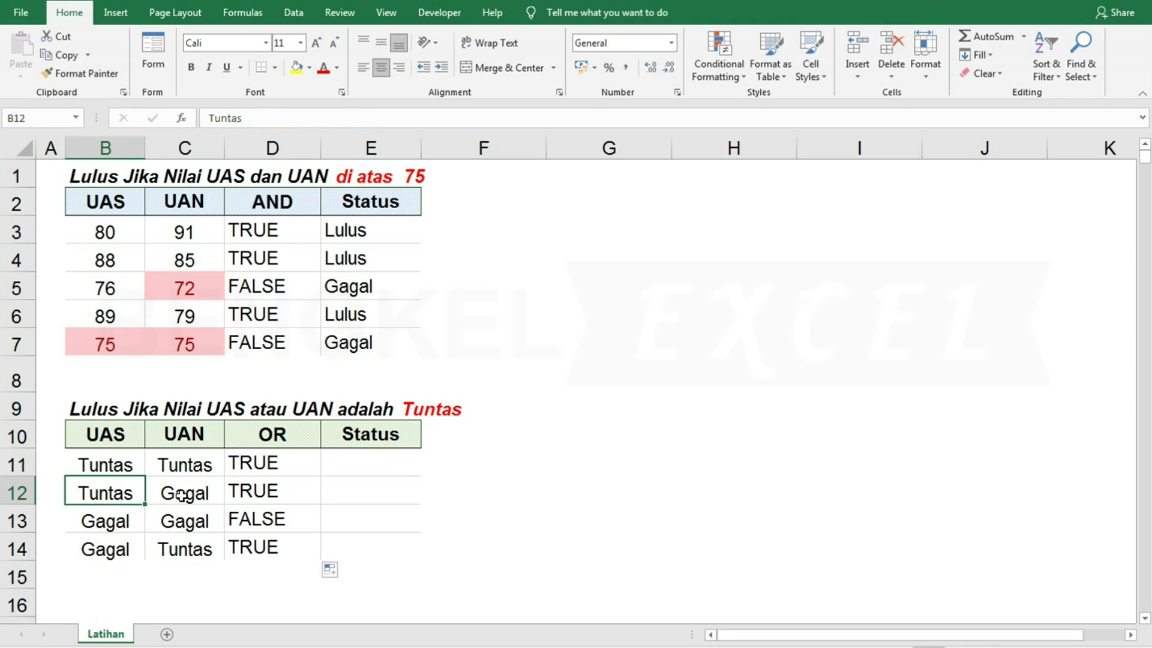
left_click(123, 527)
left_click(190, 527)
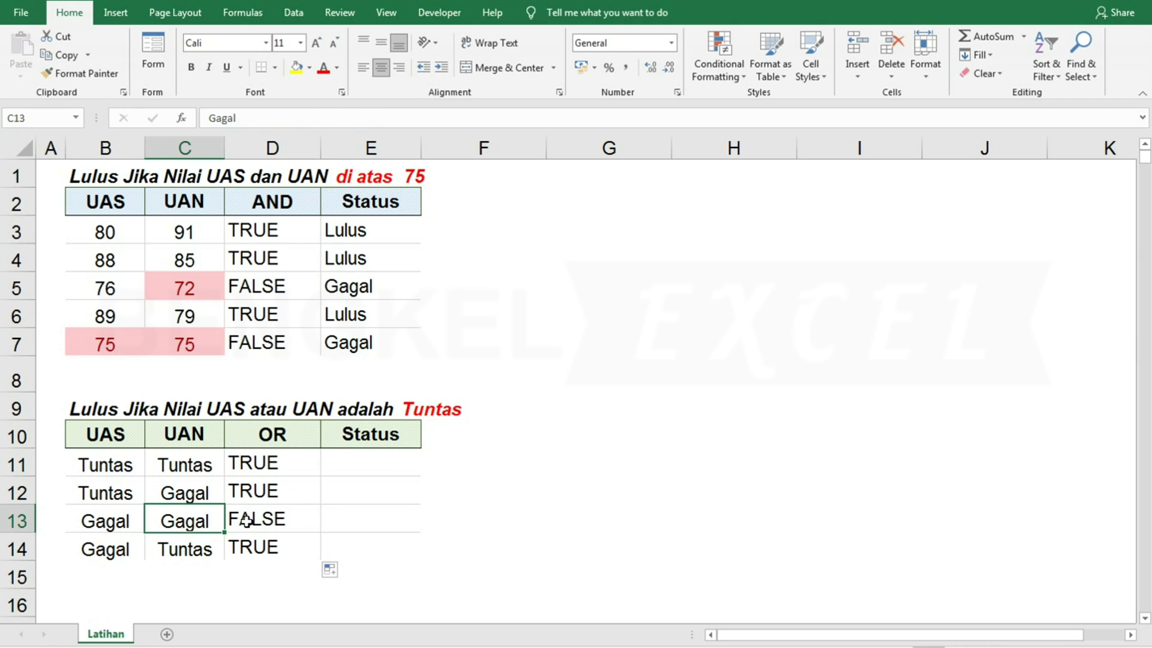
left_click(246, 522)
left_click(192, 523)
left_click(119, 525)
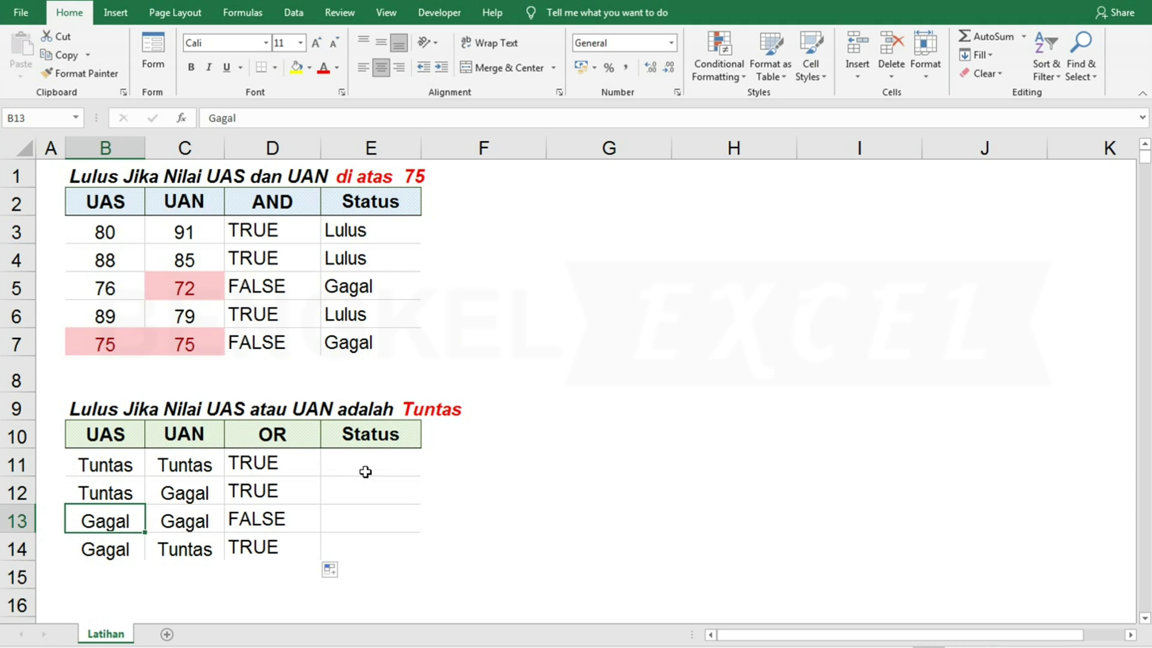
- Start an IF formula in cell E11 with a nested OR whose first condition is B11="Tuntas"
left_click(381, 457)
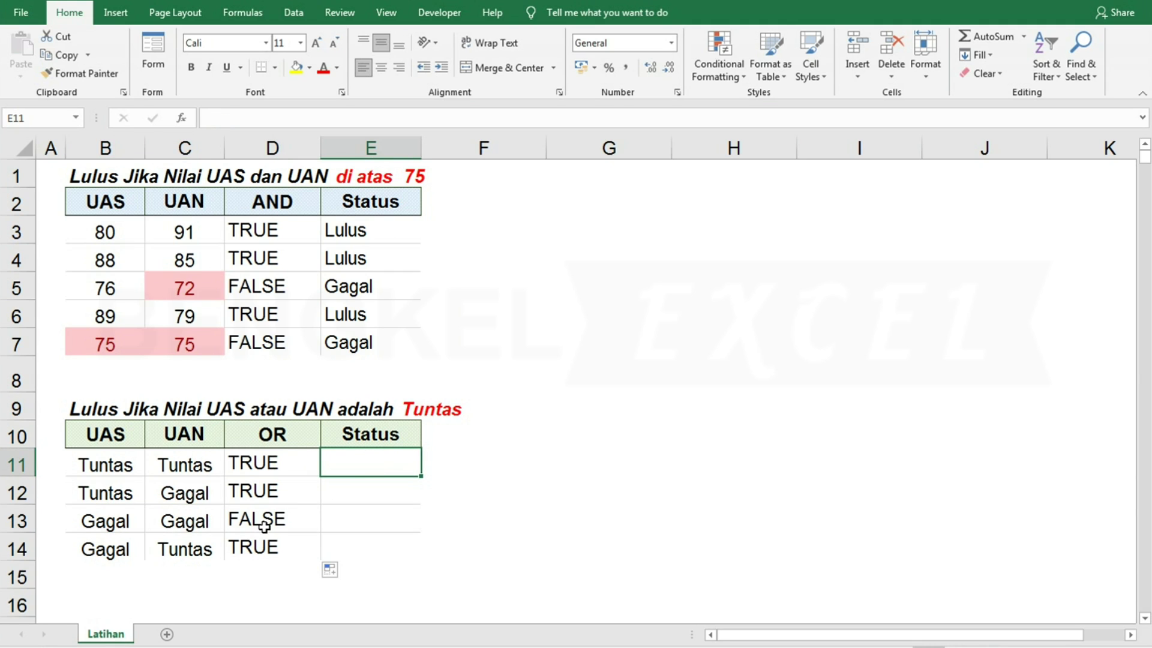
type("=")
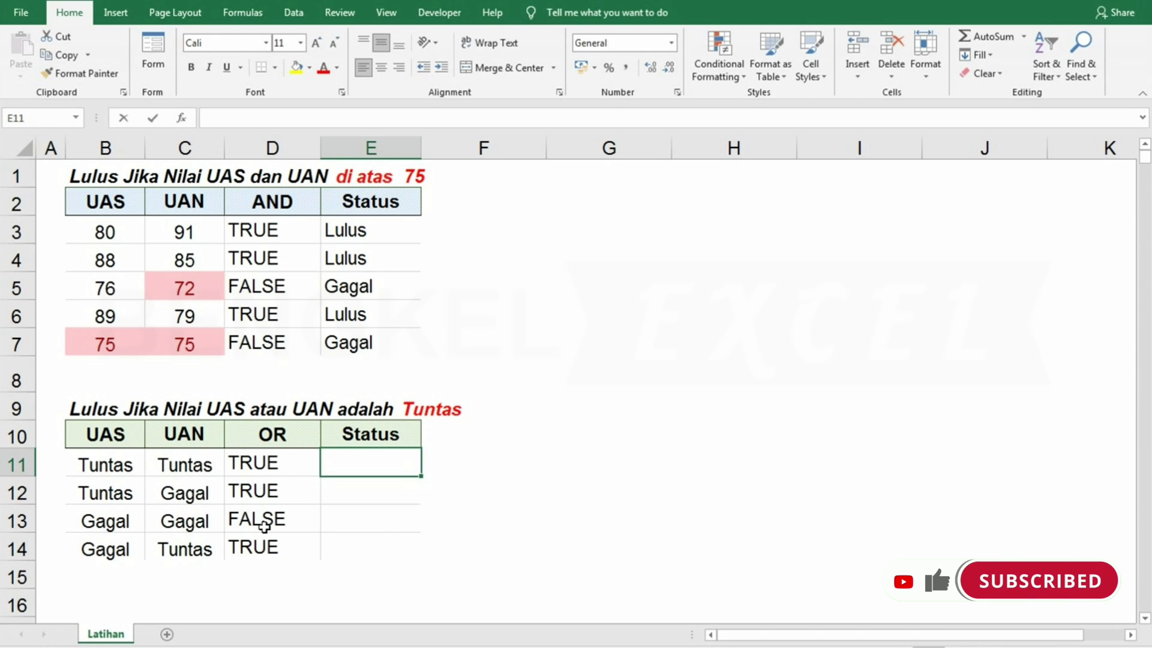
type("=IF(")
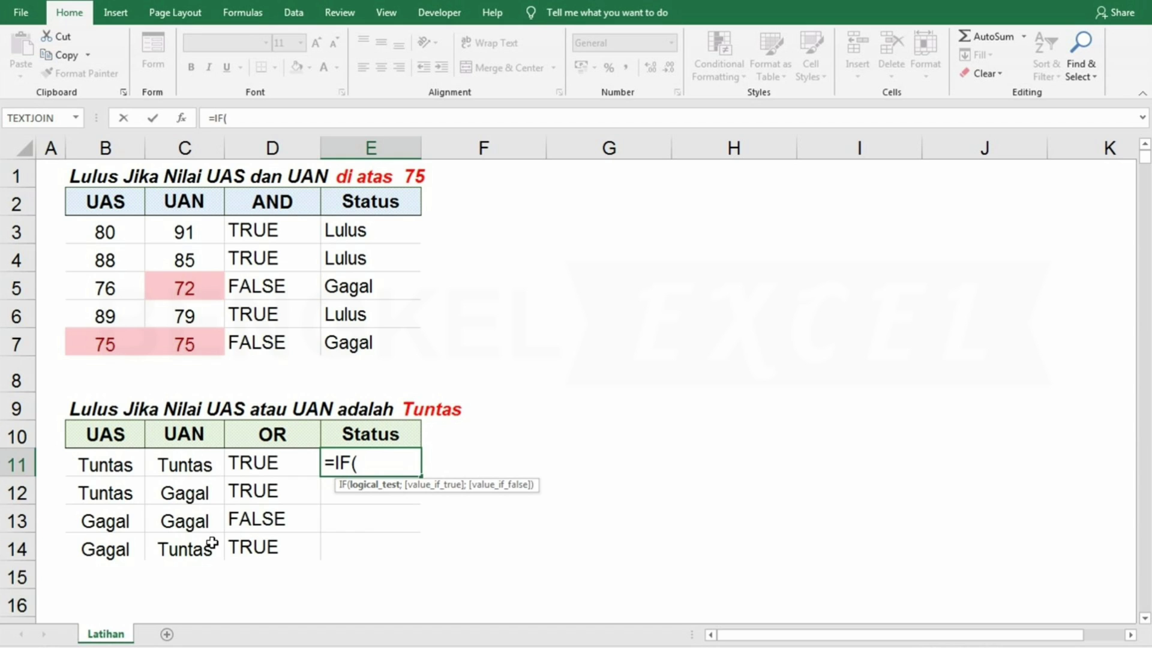
type("or")
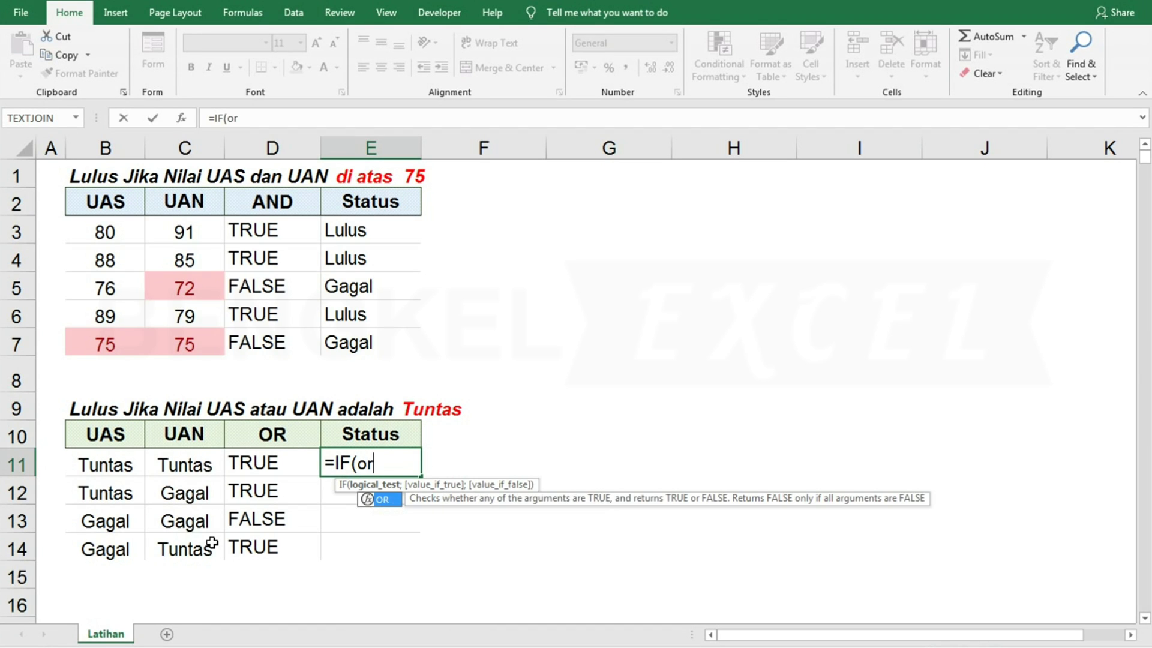
key("Tab")
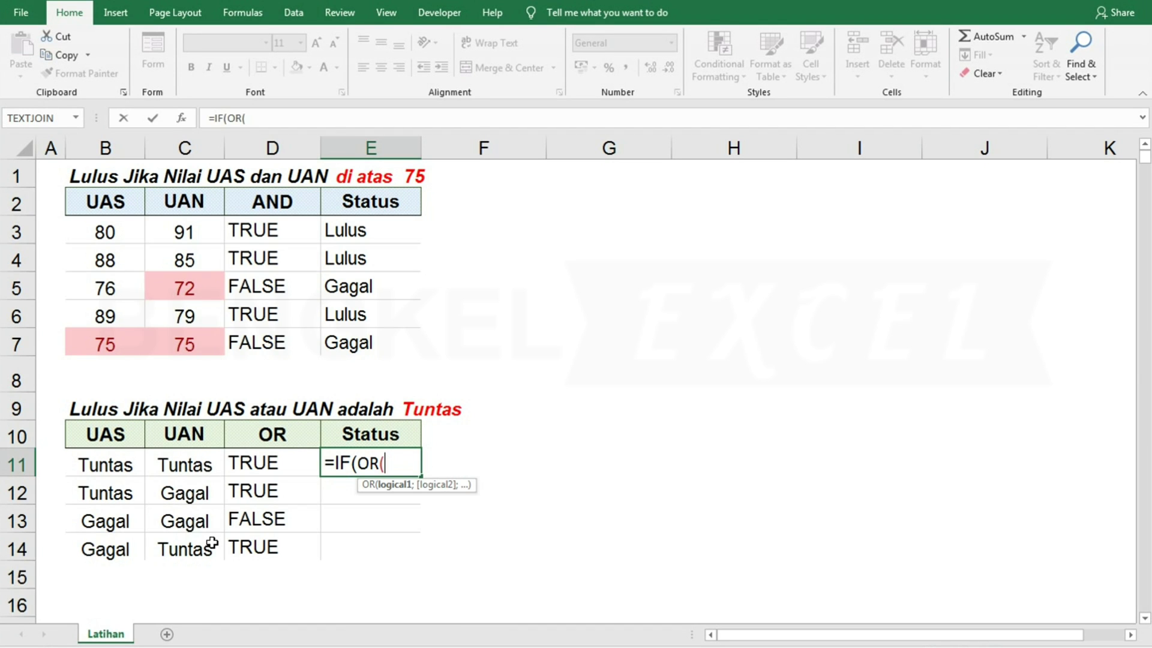
left_click(104, 463)
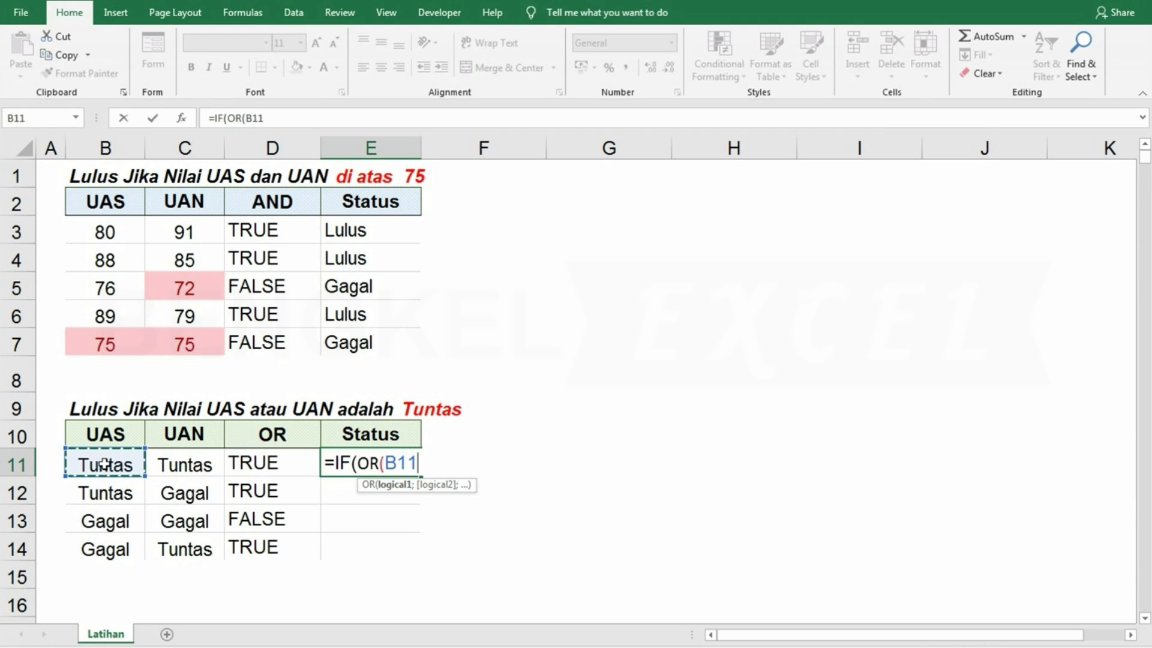
type("=\"")
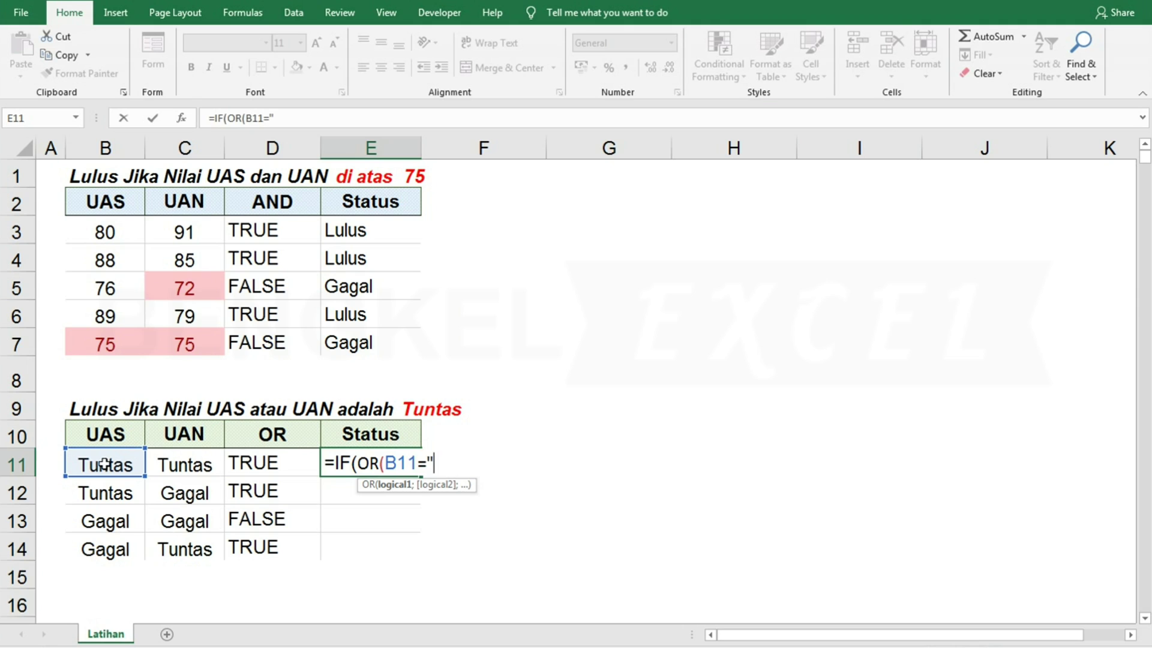
type("Tunta")
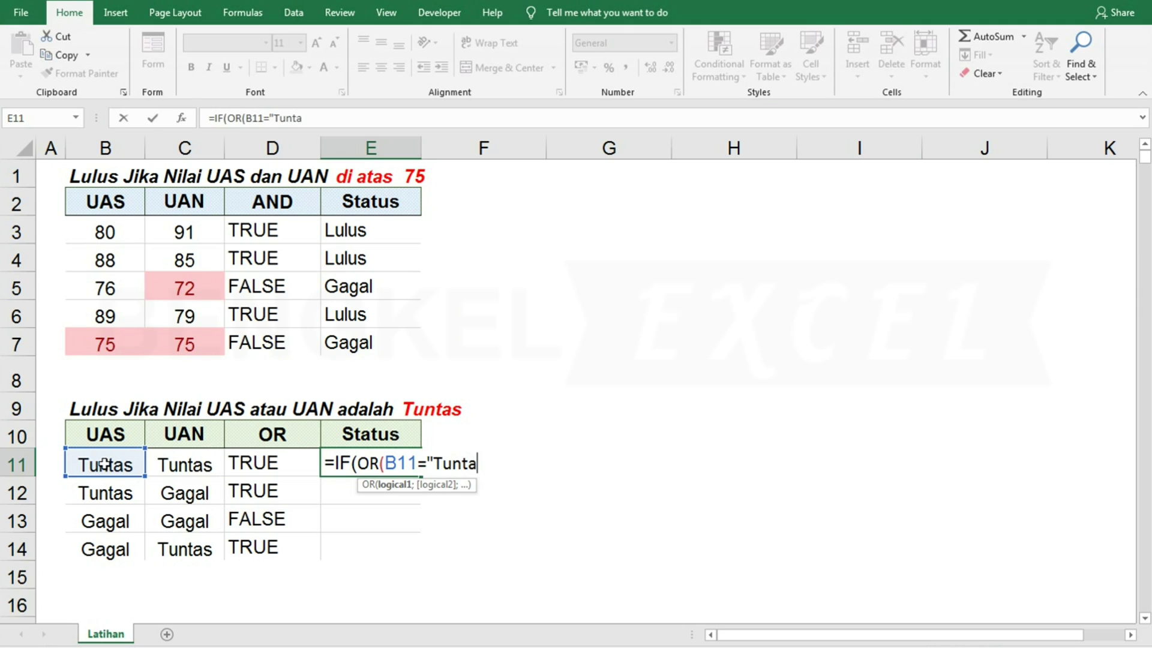
type("s\";")
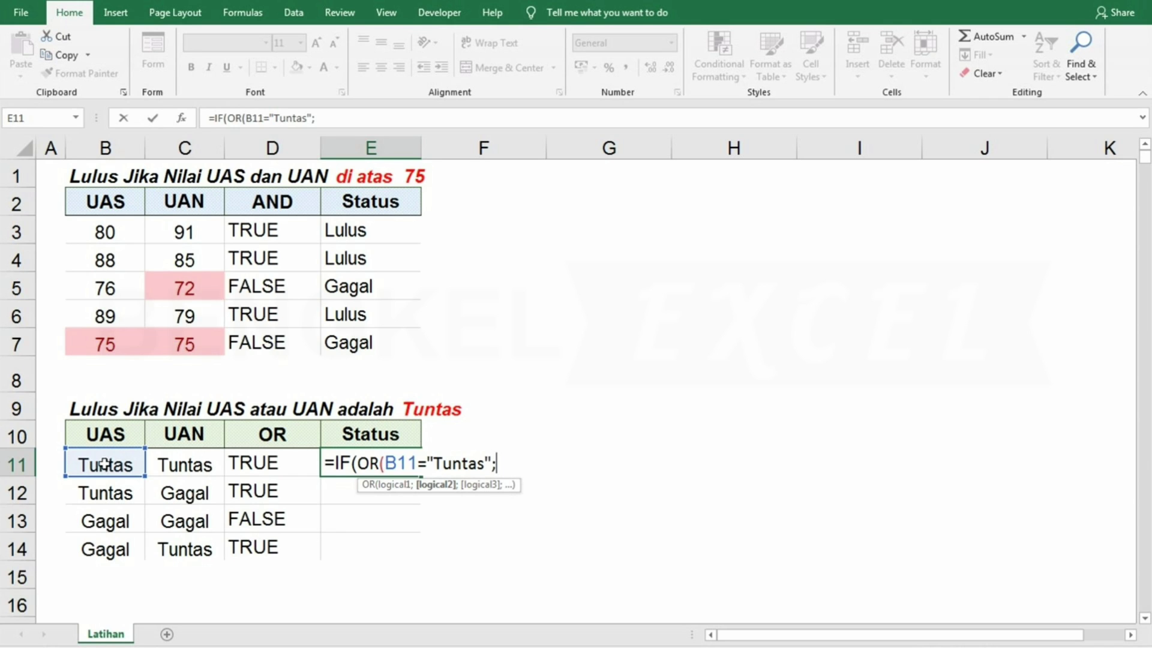
- Add C11="Tuntas" as the second condition and close the nested OR in the E11 formula
left_click(171, 466)
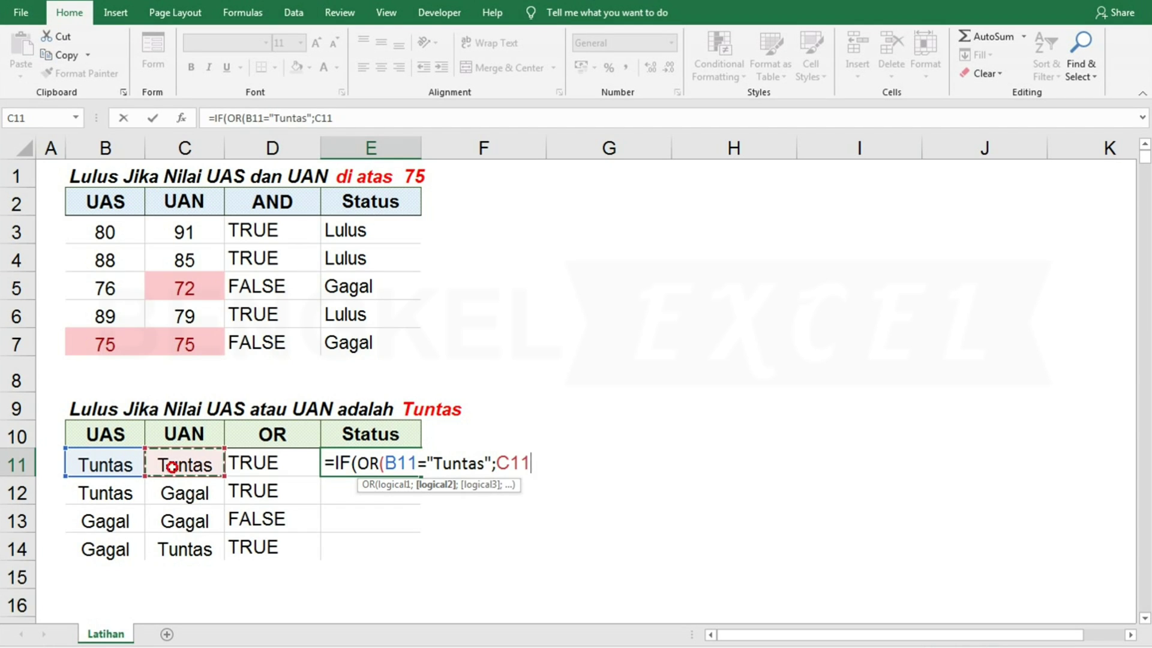
type("=")
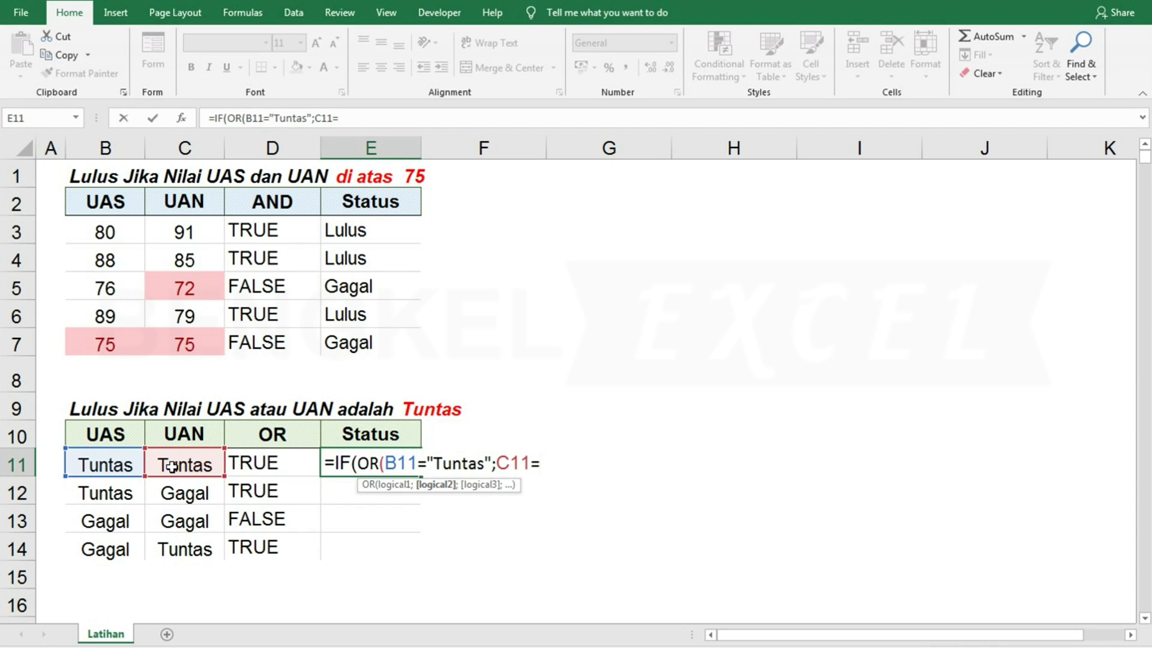
type("\"Tuntas\")")
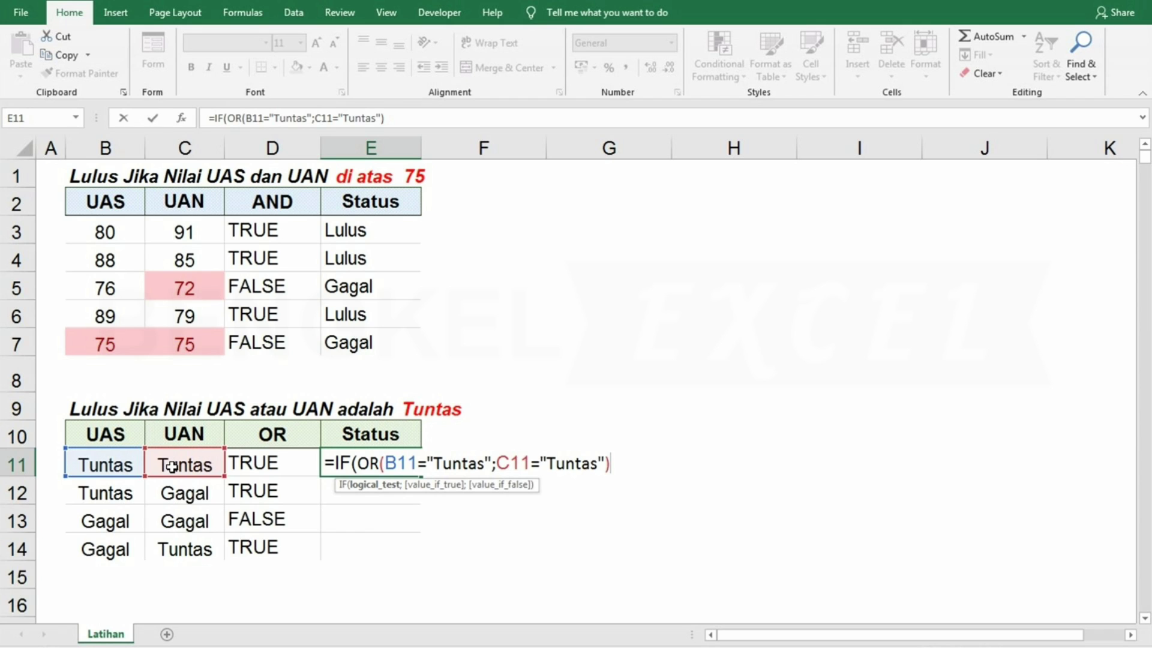
- Complete the IF formula in E11 so it returns "Lulus" when true and "Gagal" when false
type(";")
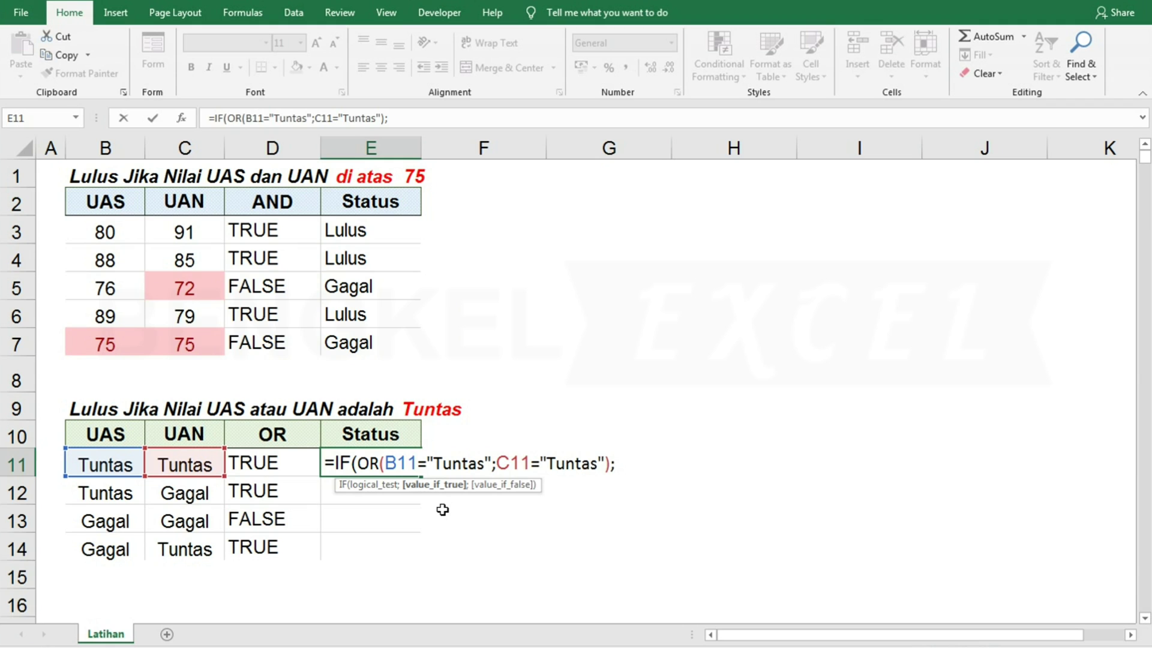
type("\"Lulus\"")
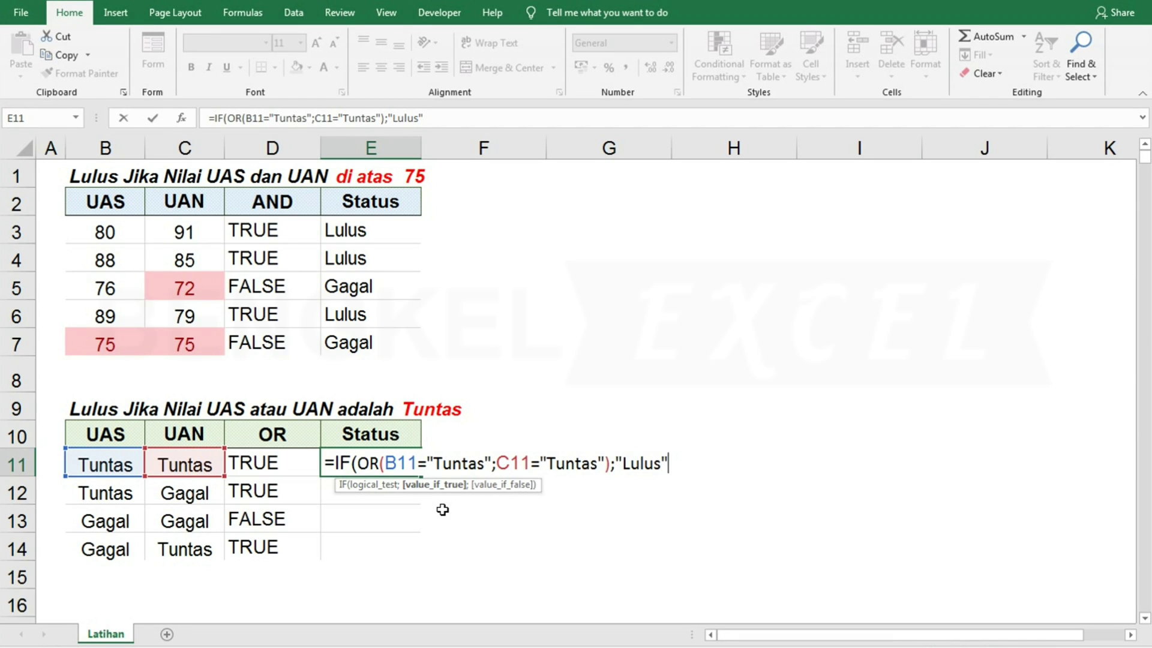
type(";")
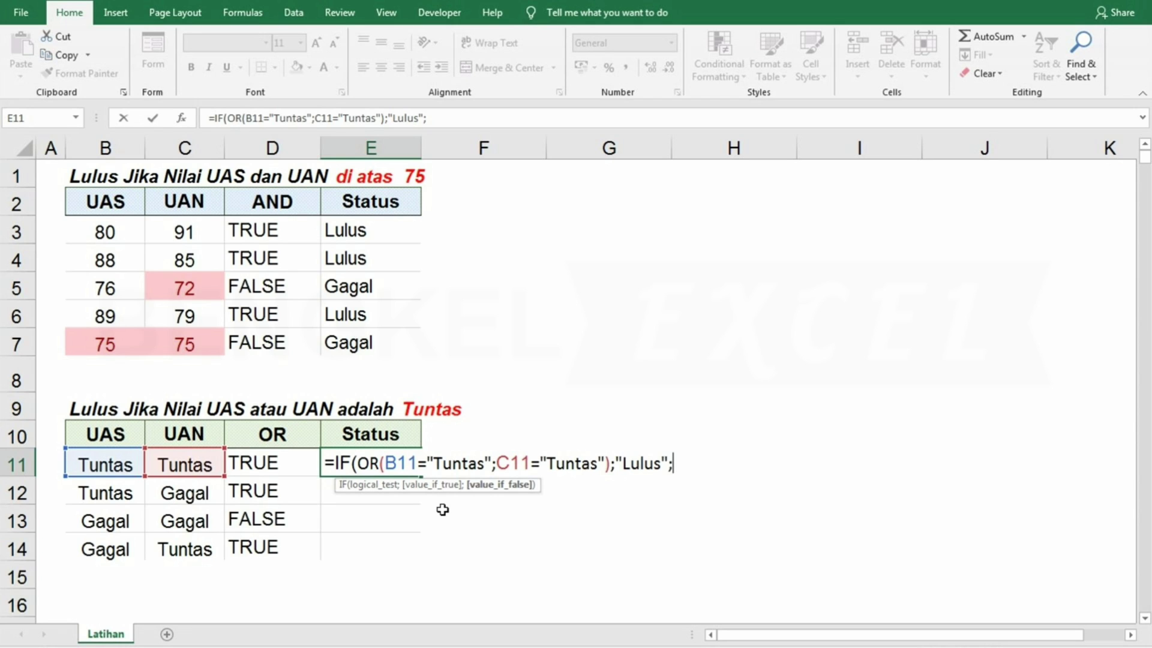
type("\"Gagal\")")
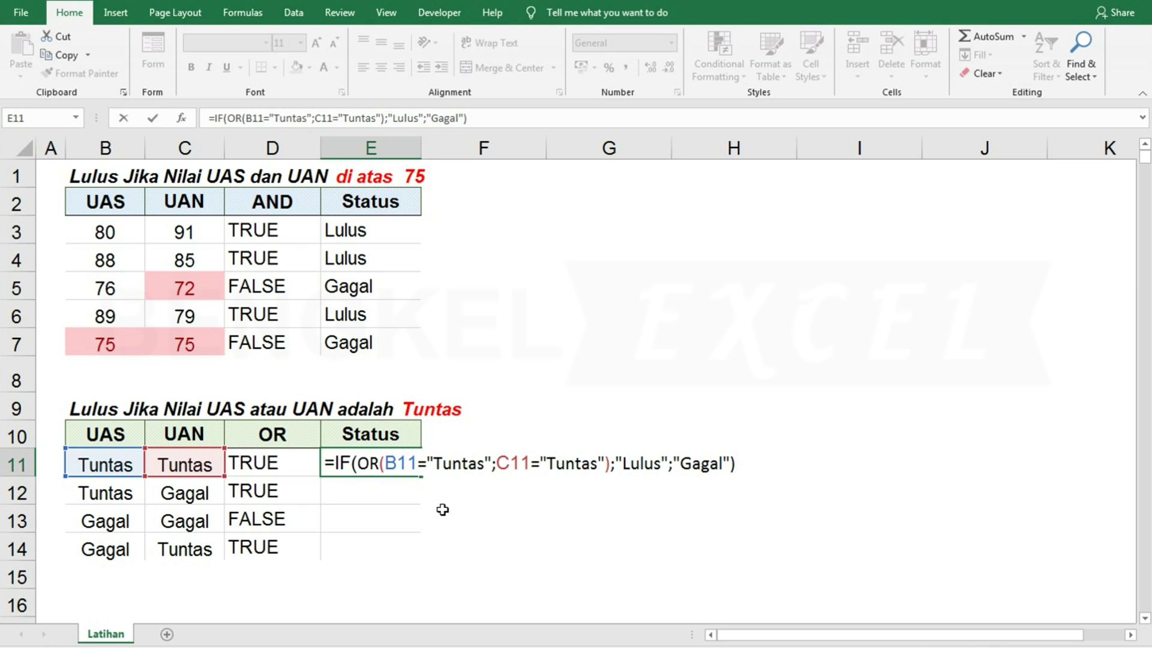
key("Return")
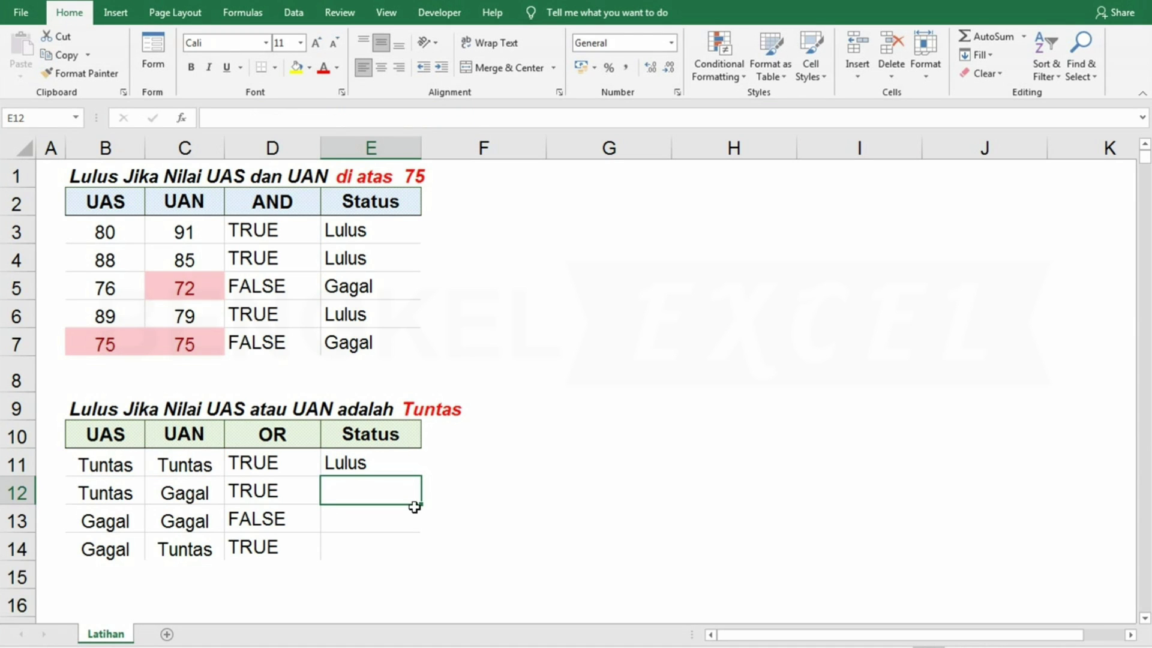
- Fill the Status formula from E11 down through E14
left_click(400, 469)
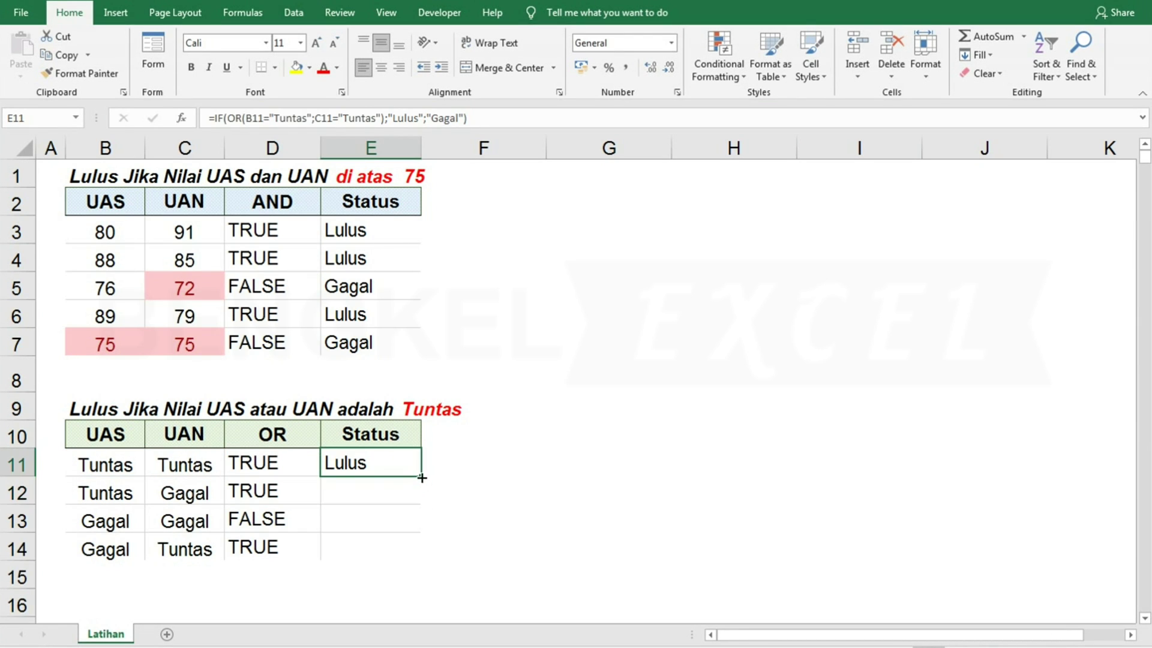
double_click(422, 477)
- Examine the Status results in E11 through E14, comparing row 12 with its UAS and UAN entries
left_click(385, 511)
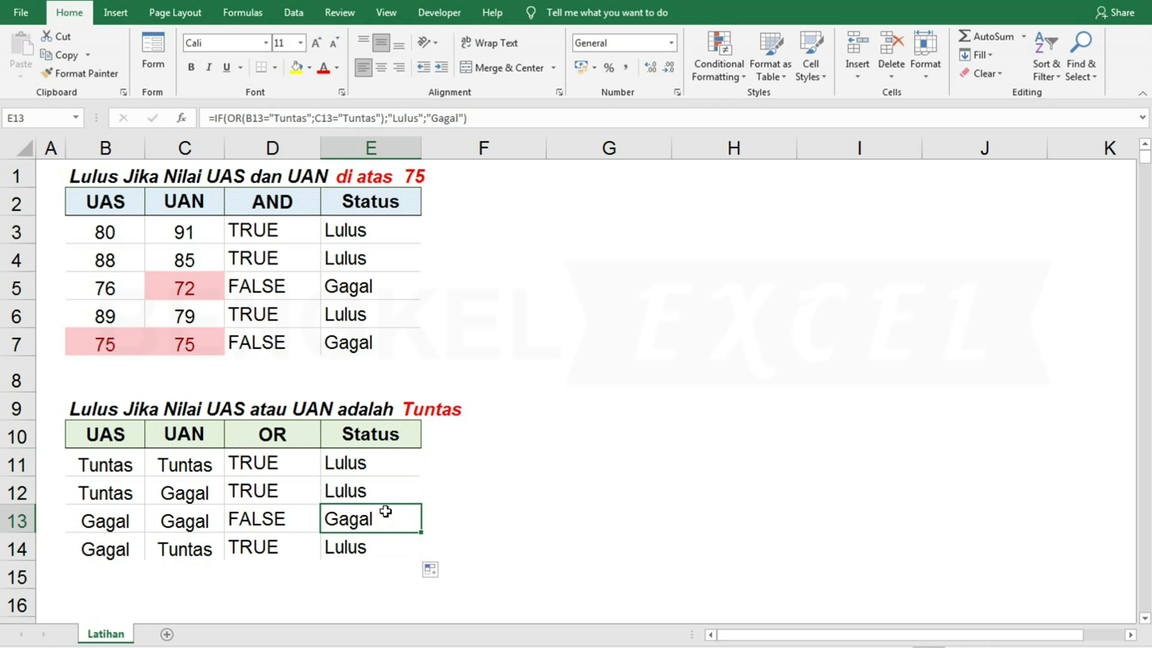
left_click(386, 491)
left_click(200, 493)
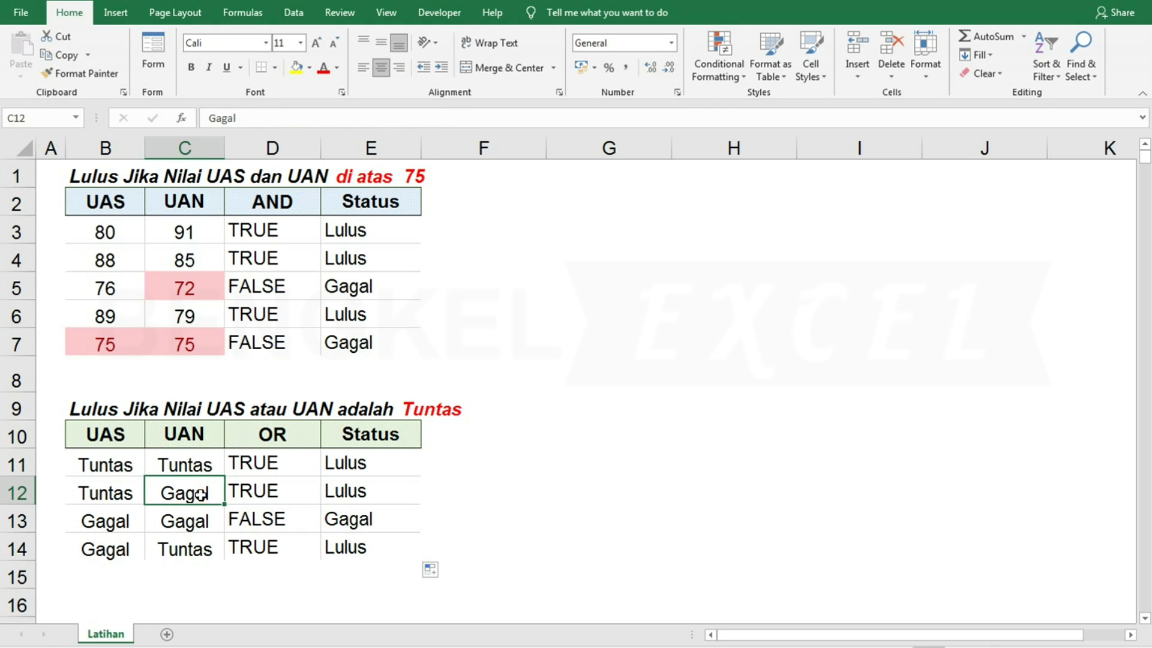
left_click(107, 492)
left_click(386, 498)
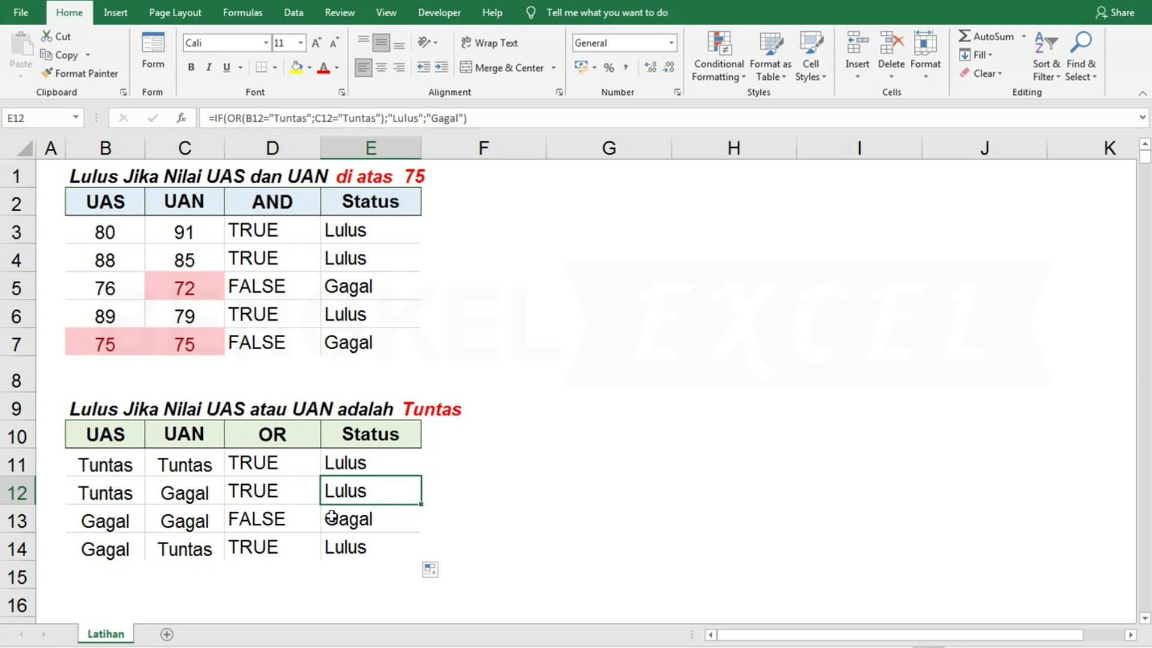
left_click(383, 462)
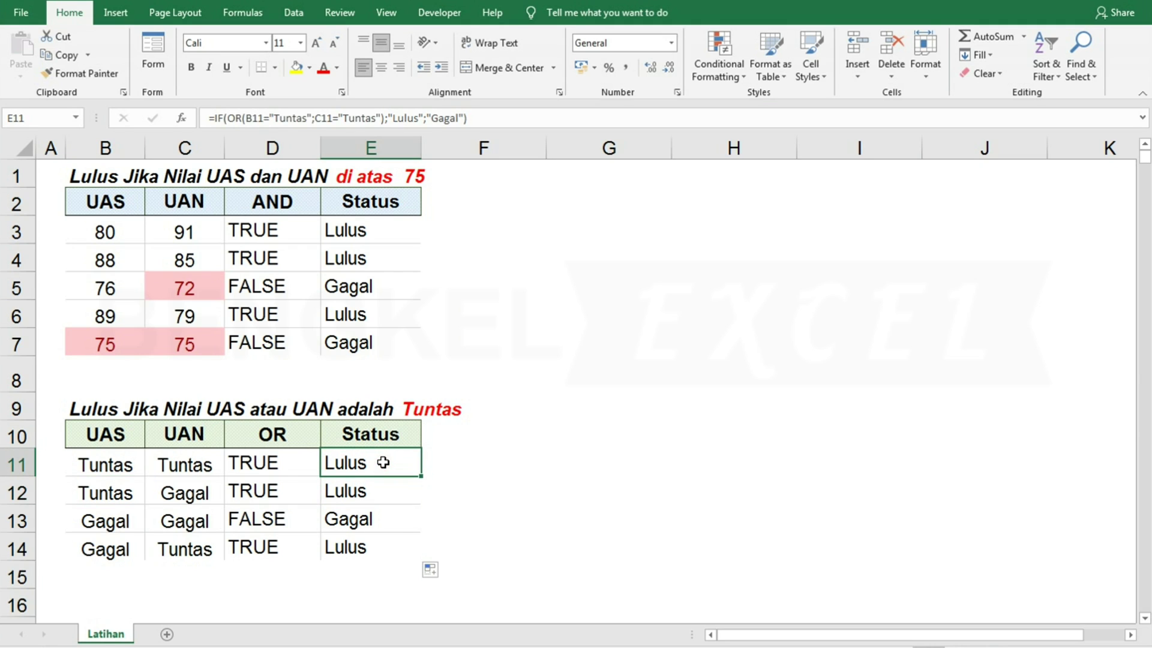
left_click(373, 518)
left_click(363, 546)
left_click(465, 512)
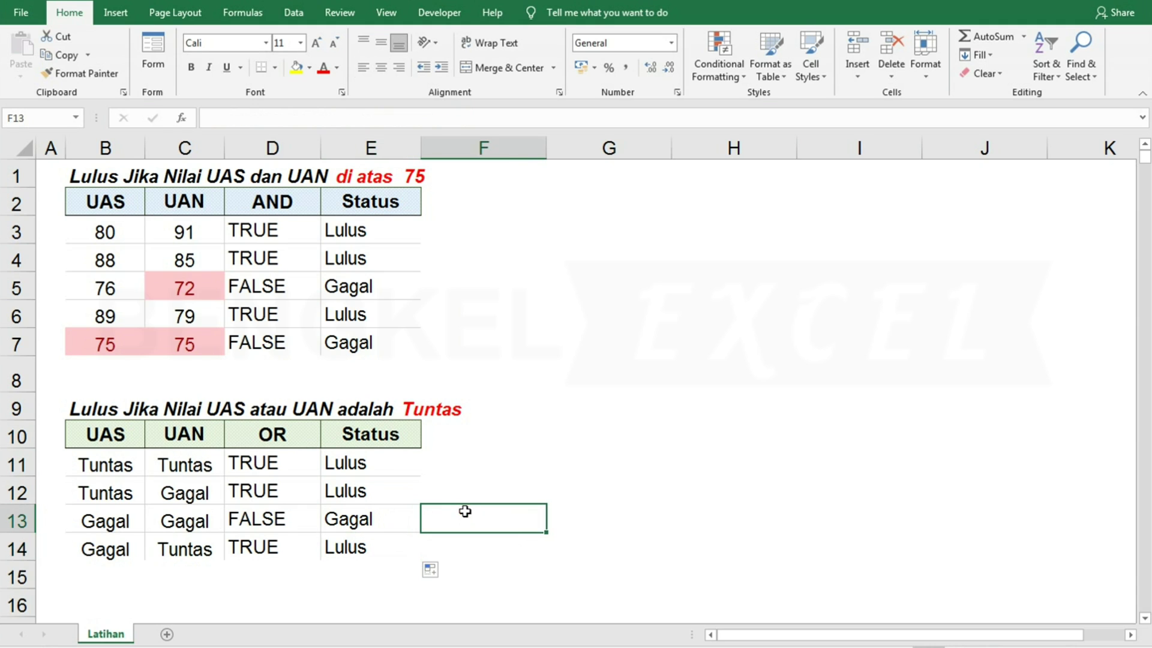